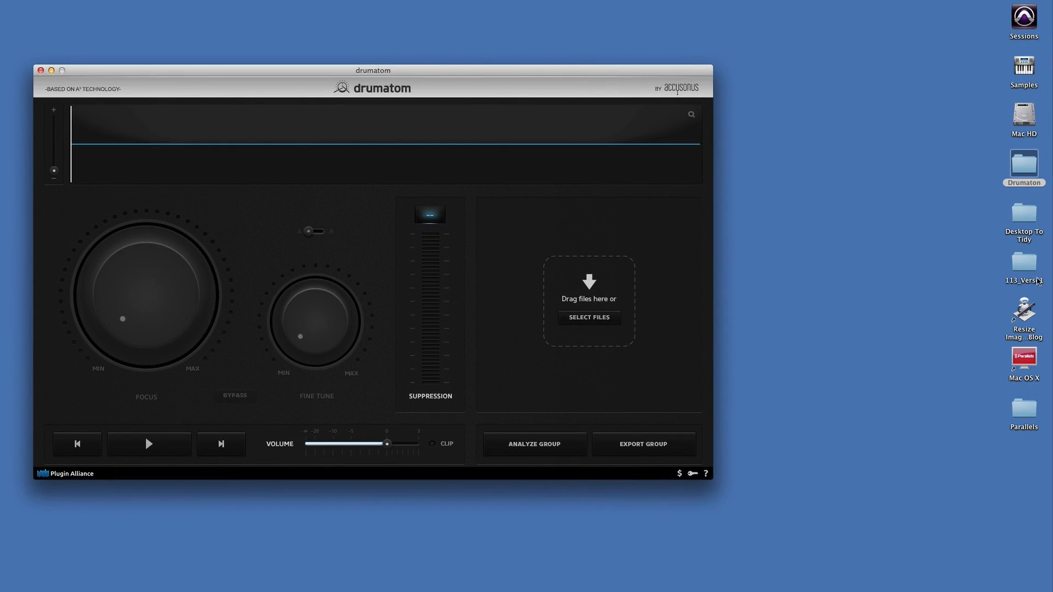
- Import all the WAV files from the 113_Verse1 folder into drumatom and analyze the group
double_click(1038, 281)
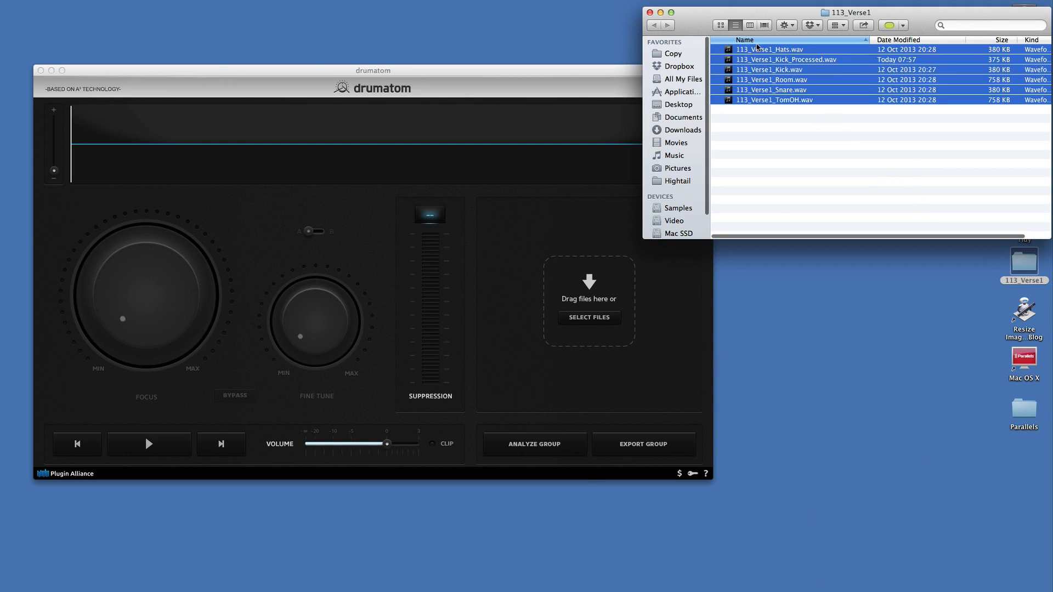
drag(757, 48, 631, 291)
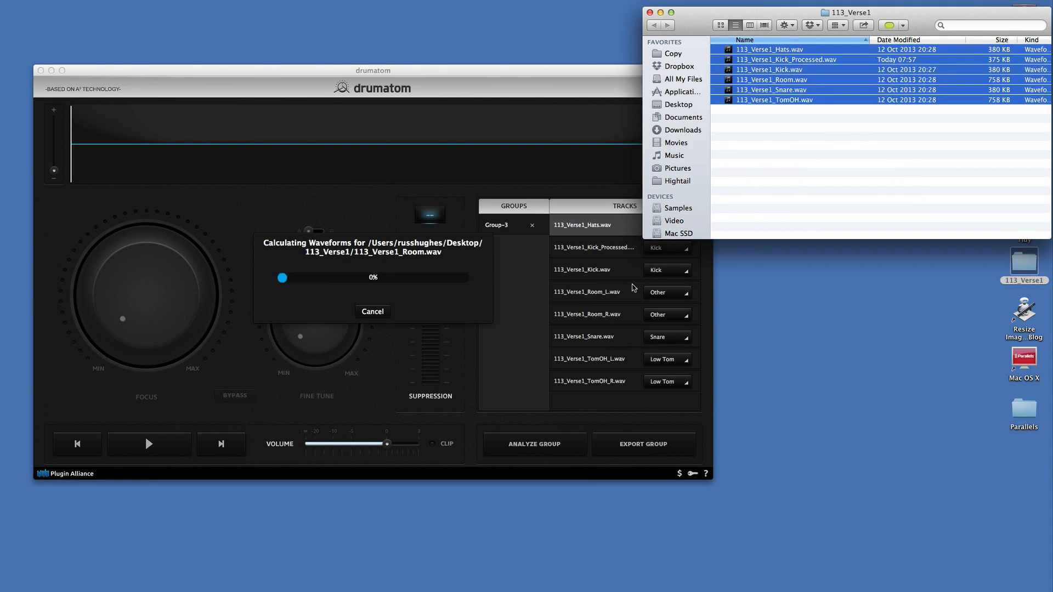
click(651, 13)
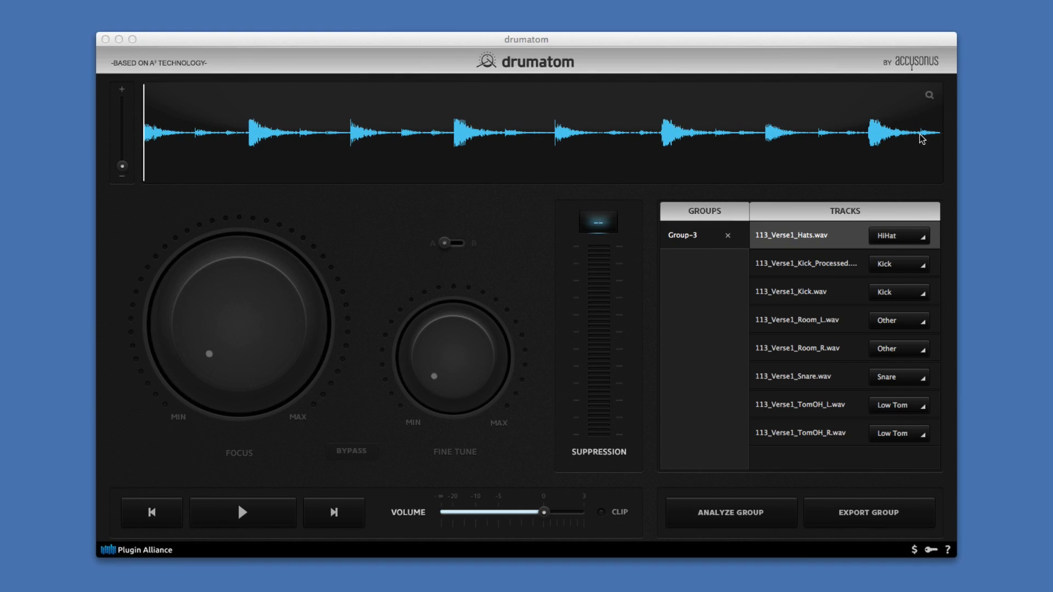
click(751, 511)
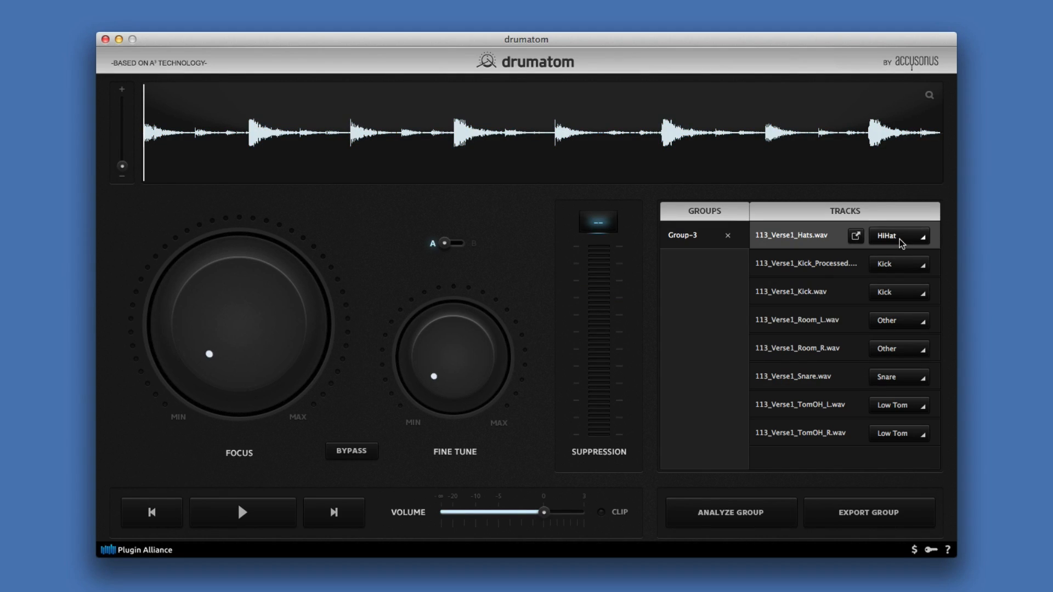
- Remove the 113_Verse1_Kick_Processed track and set the type of both TomOH tracks to OH
click(790, 266)
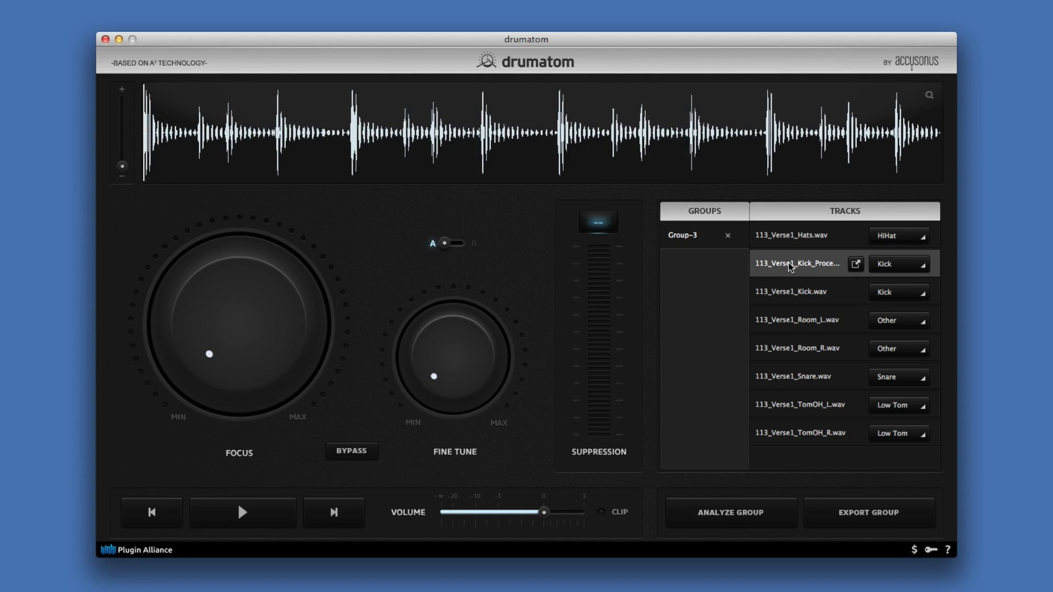
key(Delete)
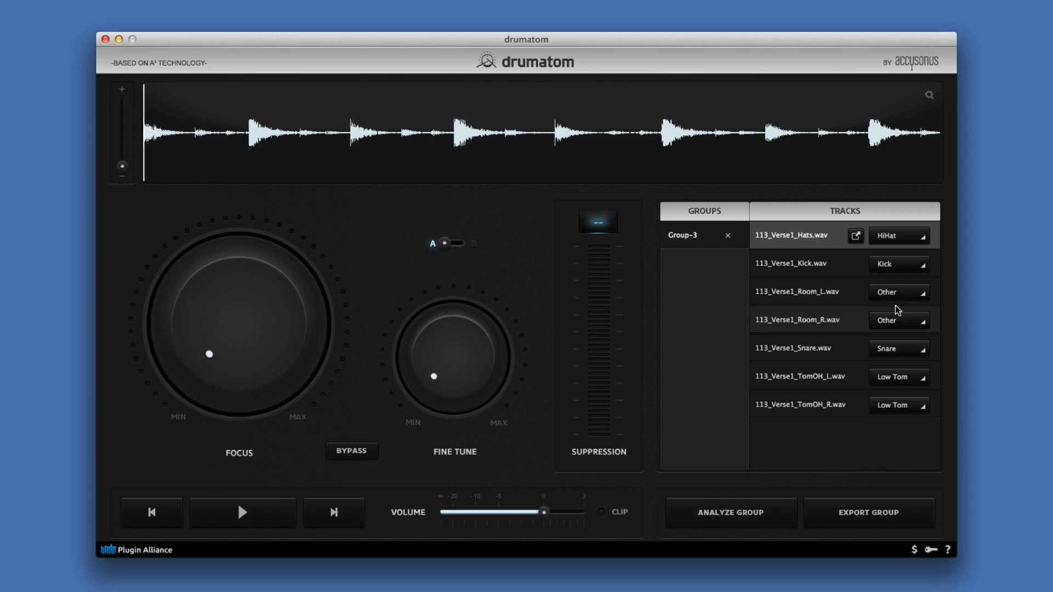
click(902, 380)
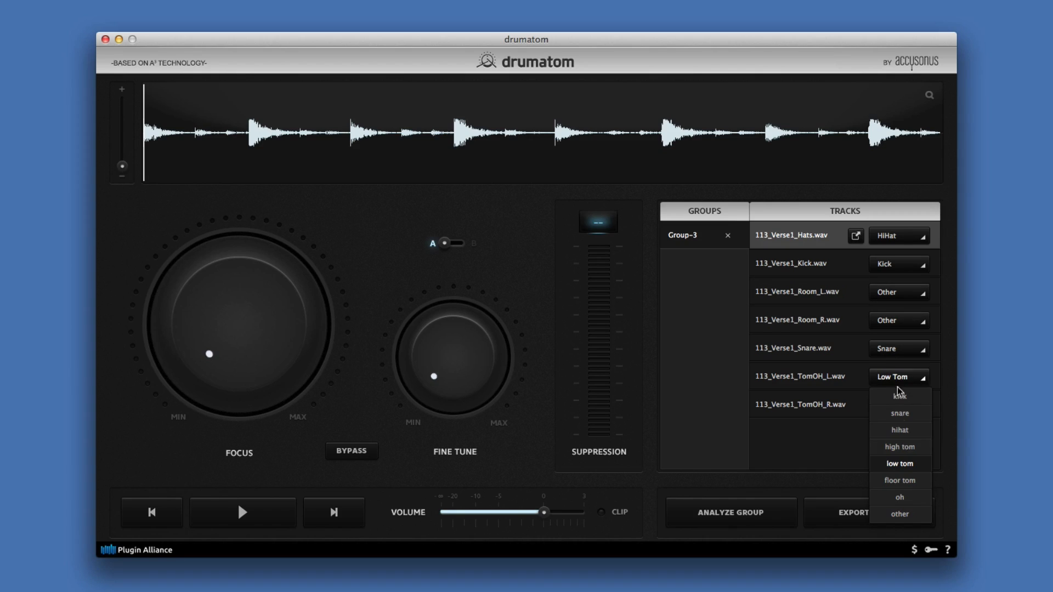
click(905, 498)
click(898, 411)
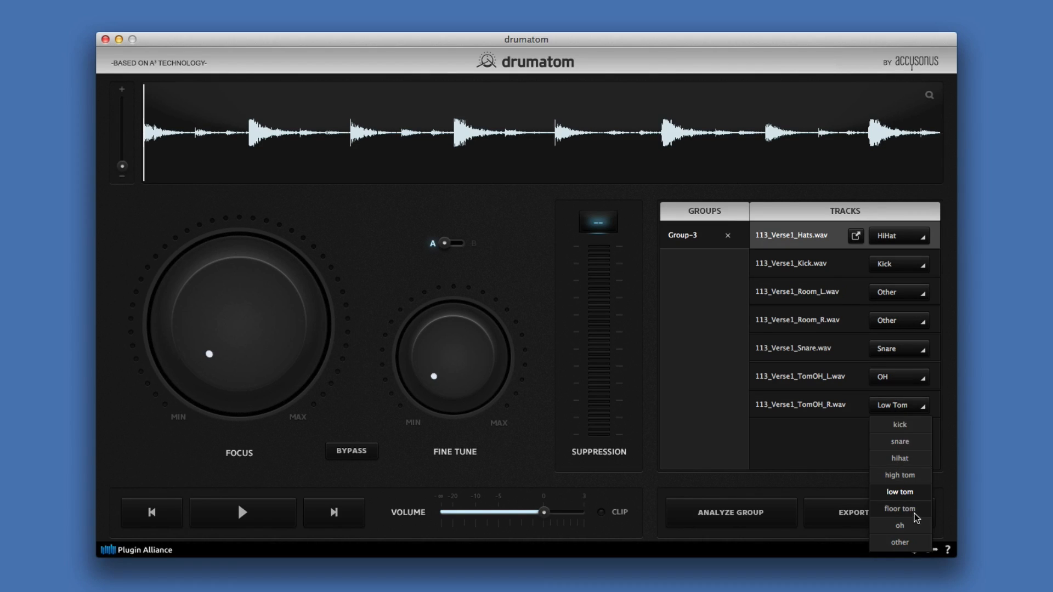
click(903, 527)
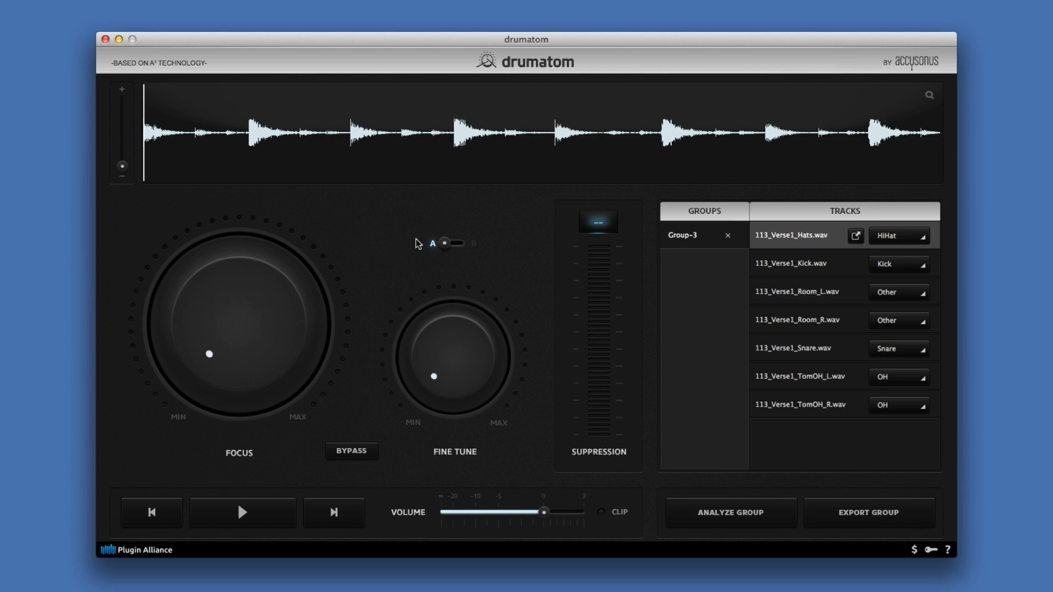
- Play the unprocessed snare track and switch to the kick track to listen for bleed
click(771, 349)
click(242, 514)
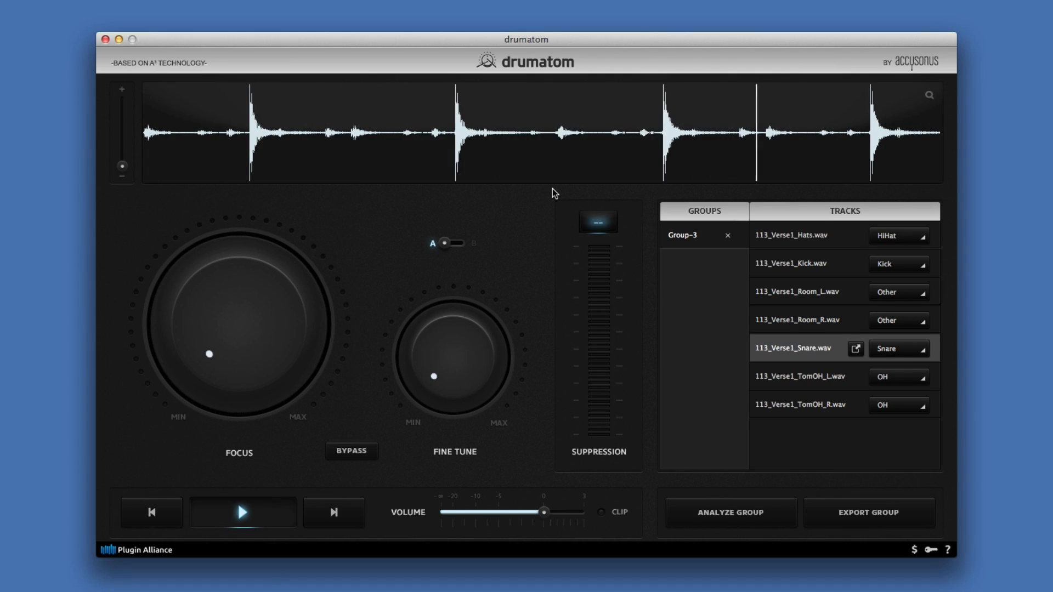
click(761, 264)
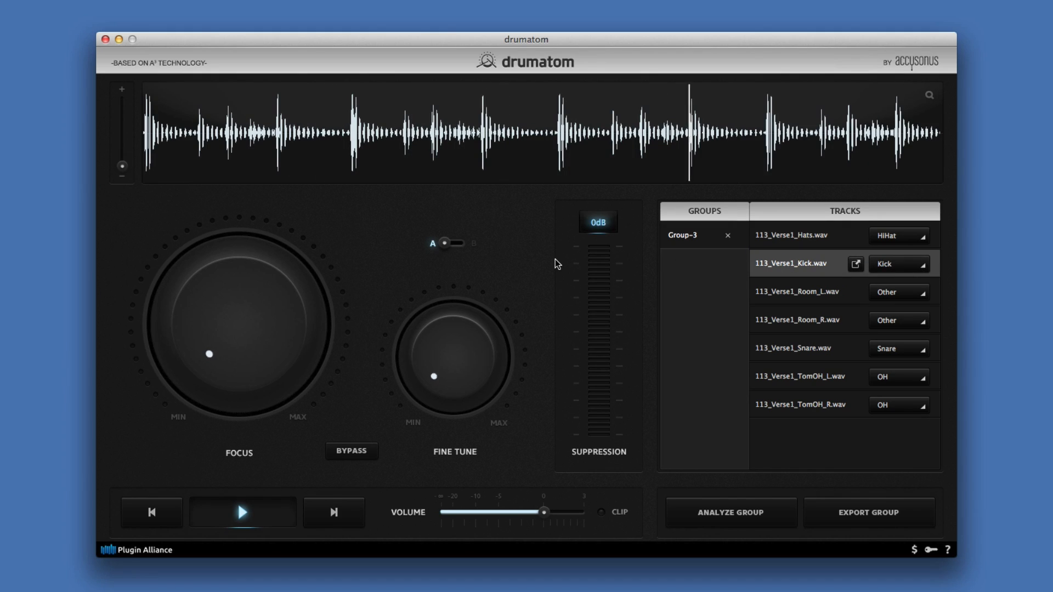
- Set the Hats track's Focus to 100% and its Fine Tune to just under halfway
click(783, 243)
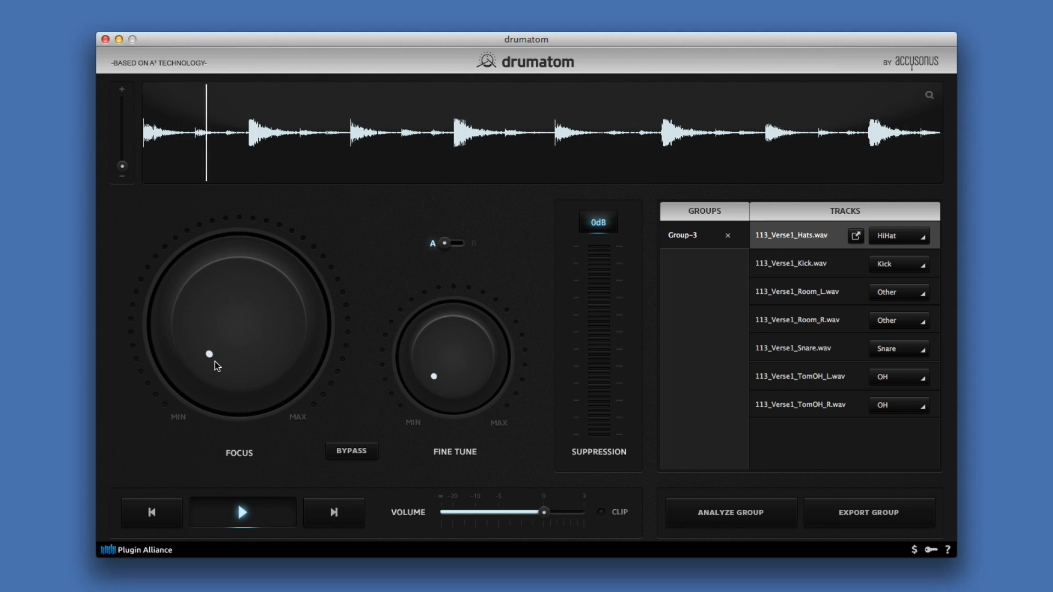
drag(219, 365, 238, 270)
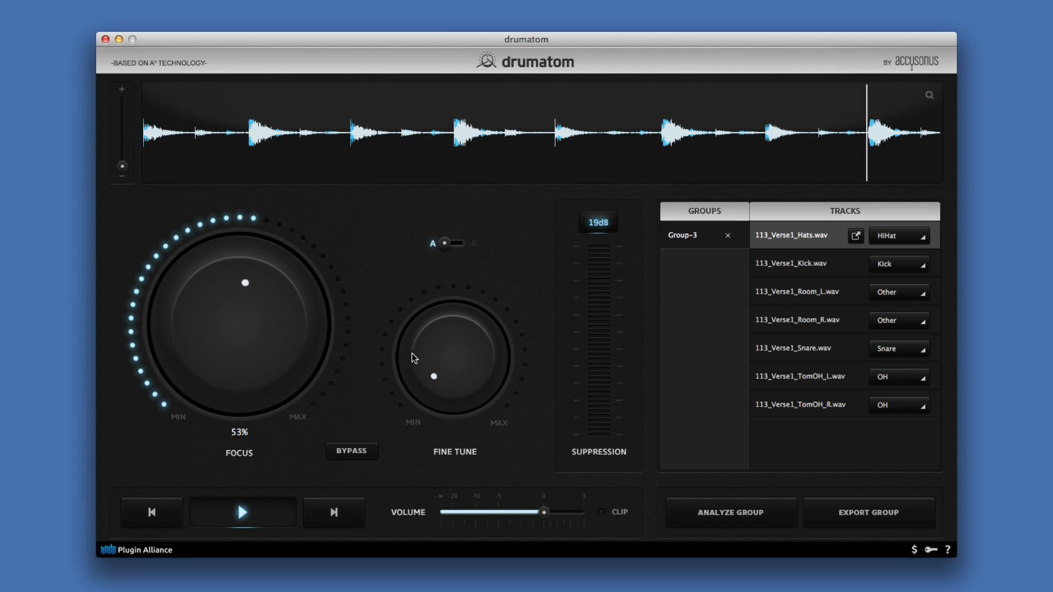
drag(271, 353, 287, 225)
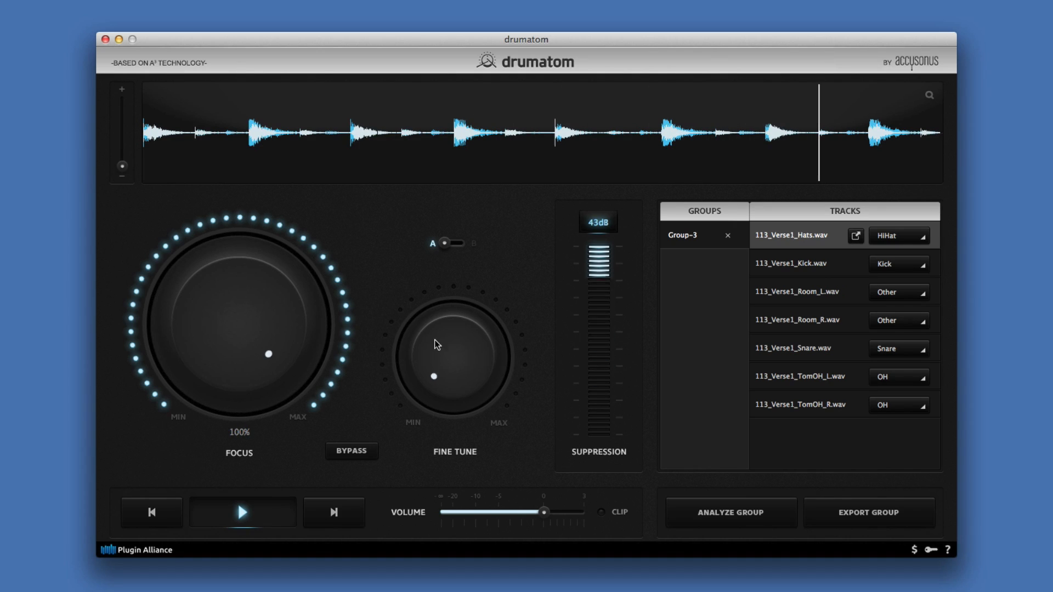
drag(437, 345, 470, 282)
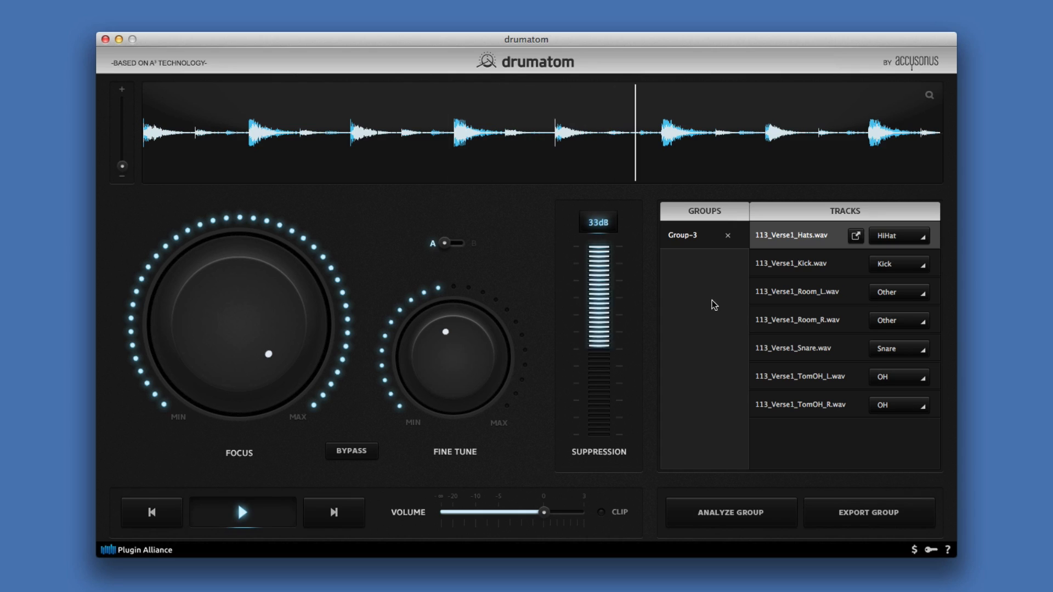
- Select the Kick track, raise its Focus to 60% and its Fine Tune to 95%
click(792, 268)
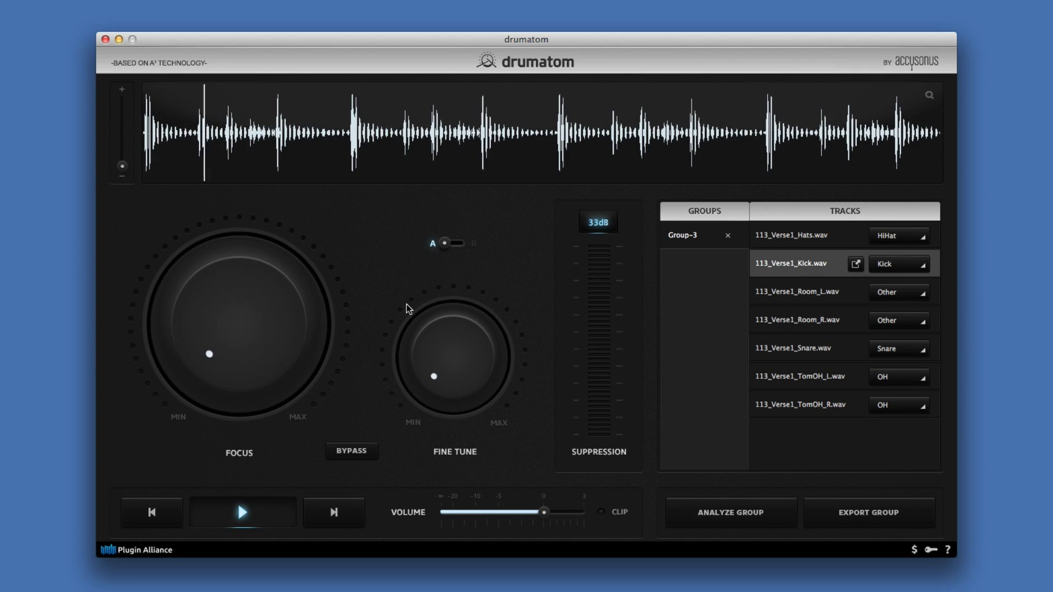
drag(282, 334, 273, 299)
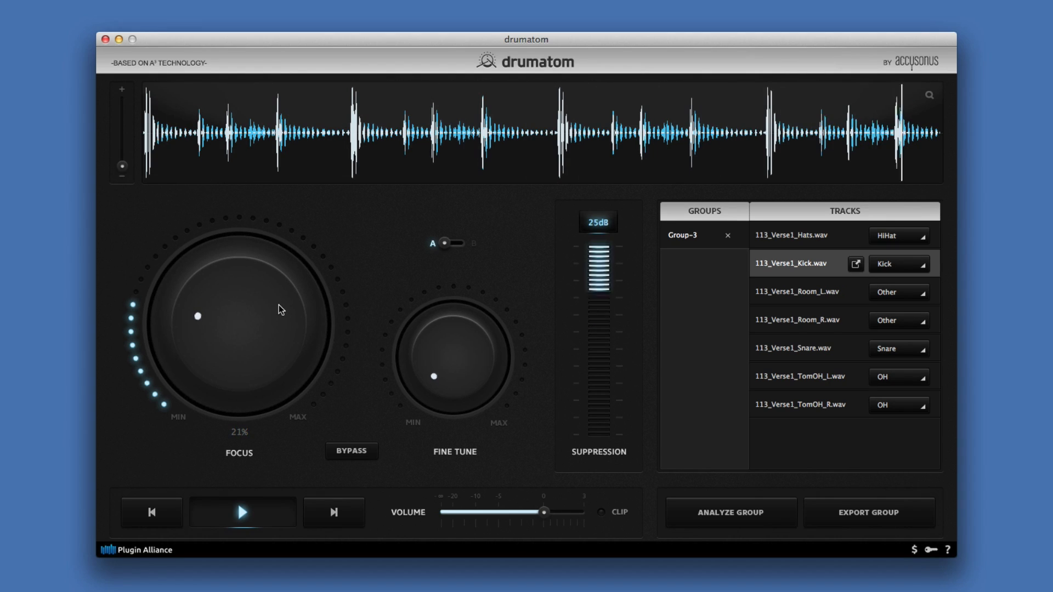
drag(266, 317, 280, 252)
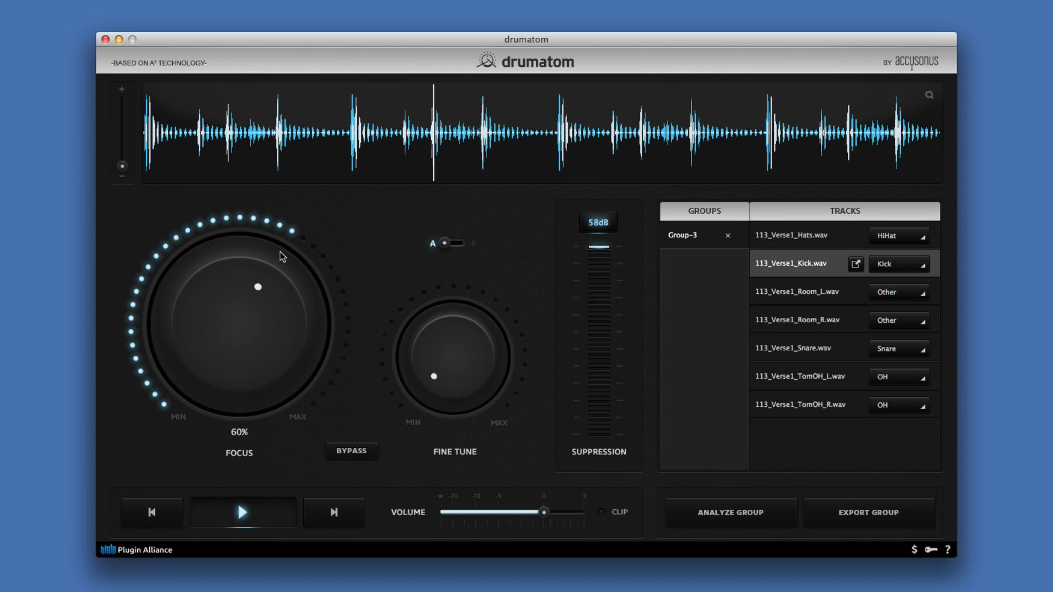
drag(433, 359, 478, 215)
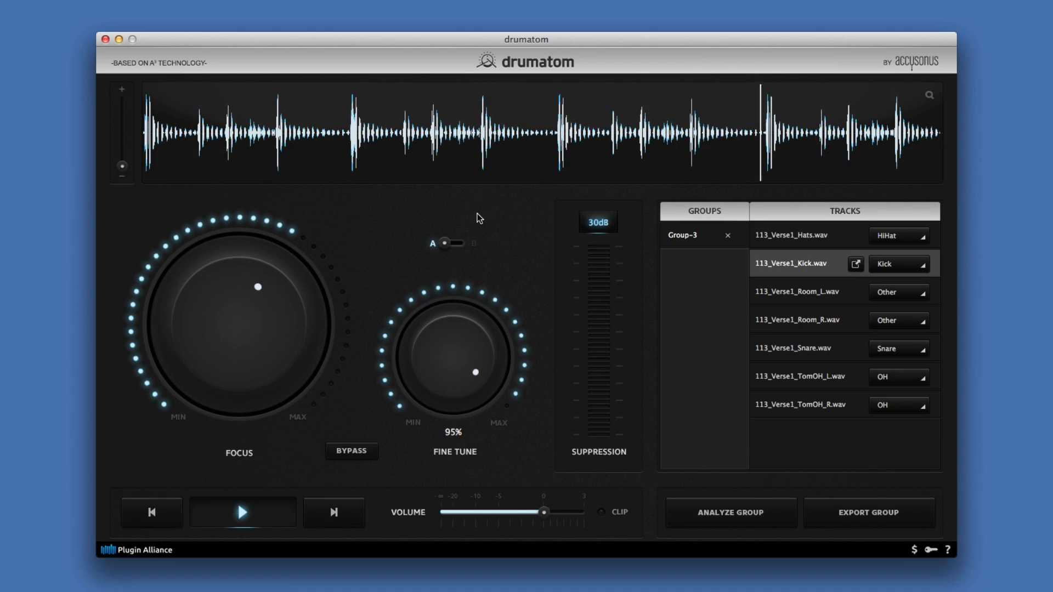
- Lower the Kick track's Focus to just under 30% and its Fine Tune to about 72%
drag(235, 317, 223, 357)
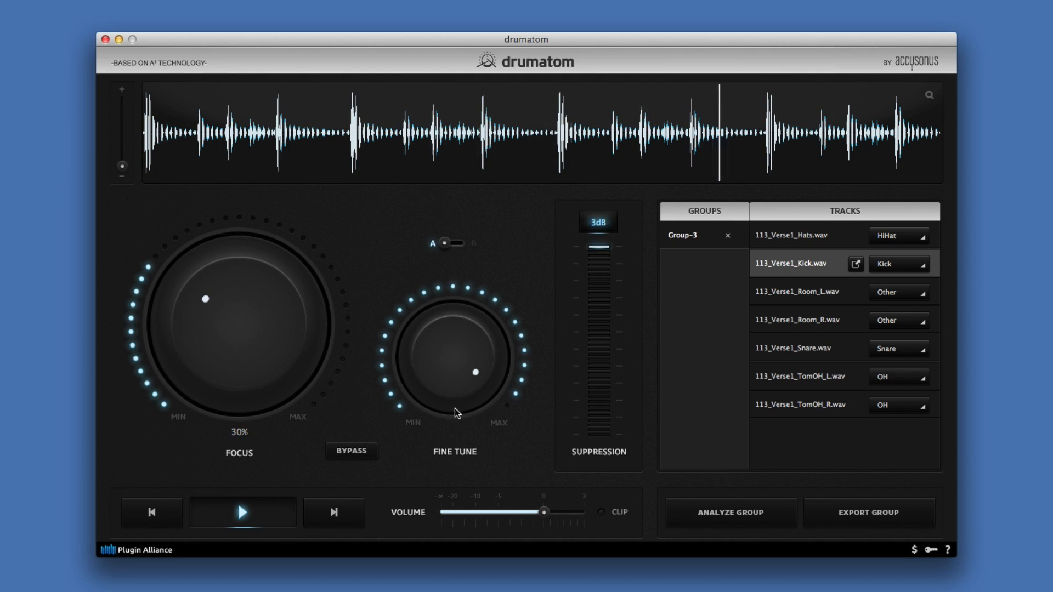
drag(449, 378, 430, 412)
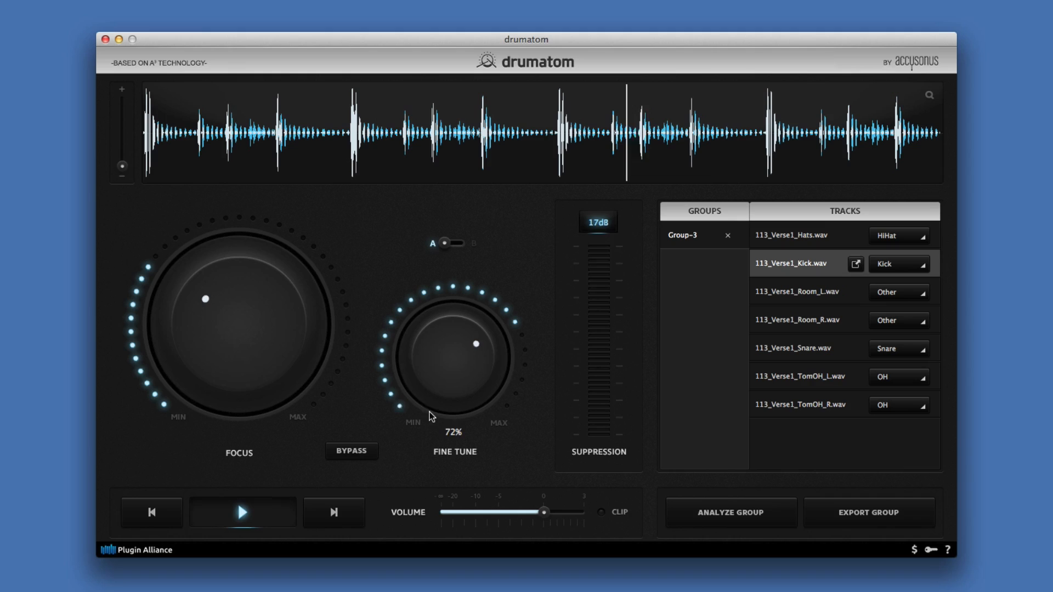
drag(252, 374, 256, 382)
drag(410, 358, 413, 365)
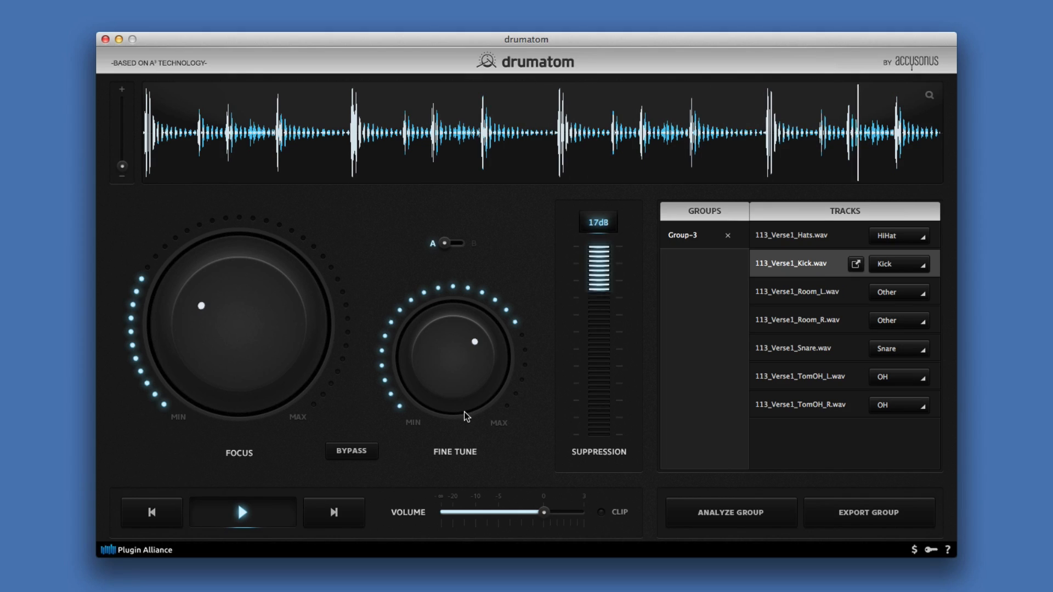
- Set the Snare track's Focus to about 70% and Fine Tune to about 60%, and stop playback
click(809, 354)
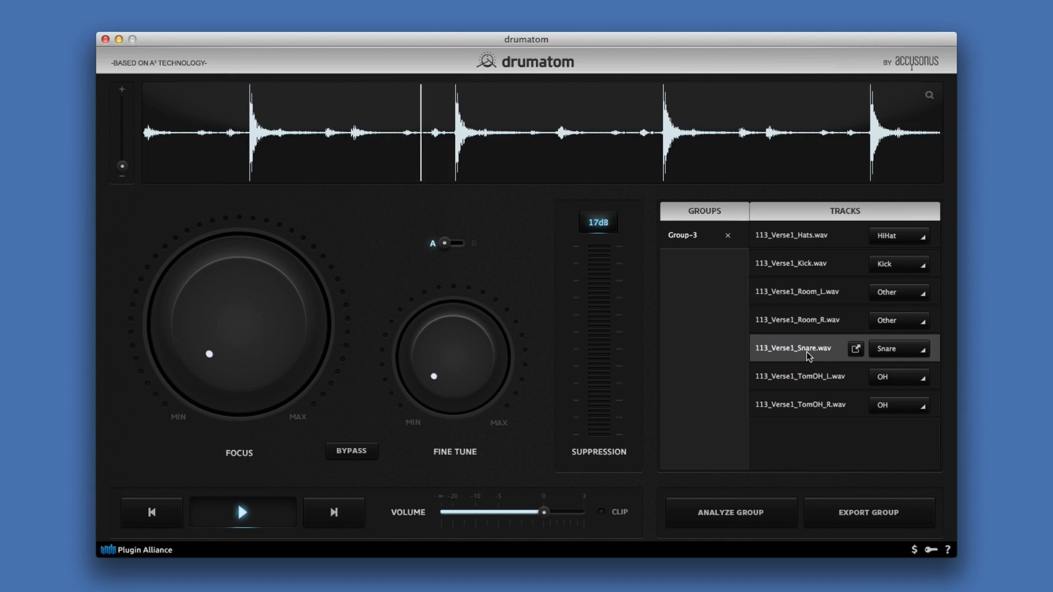
mouse_move(271, 302)
mouse_down()
mouse_move(269, 259)
mouse_move(251, 302)
mouse_up()
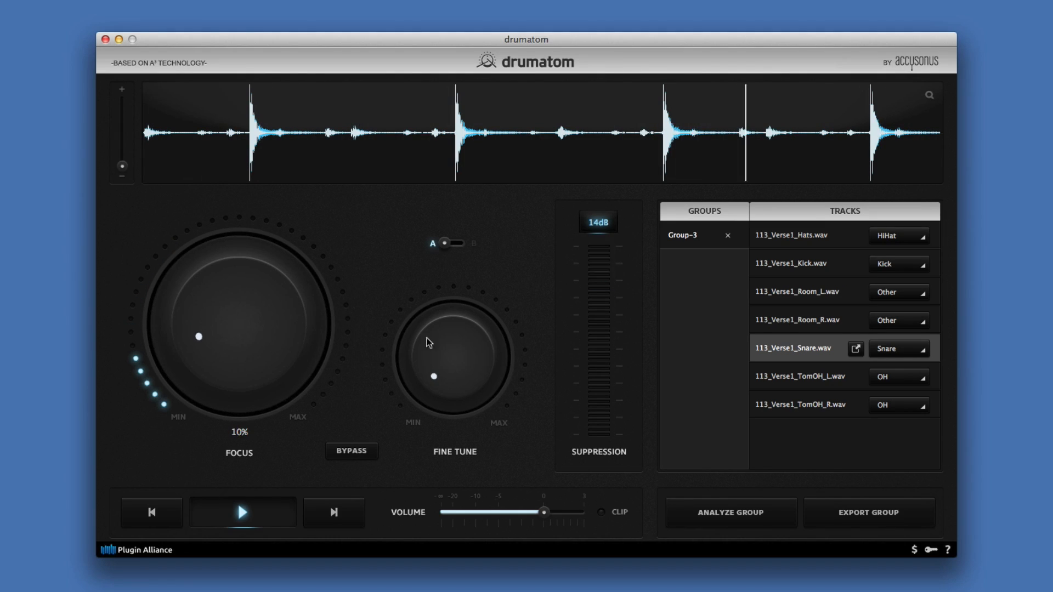
drag(433, 356, 492, 229)
drag(303, 321, 337, 235)
drag(436, 353, 433, 365)
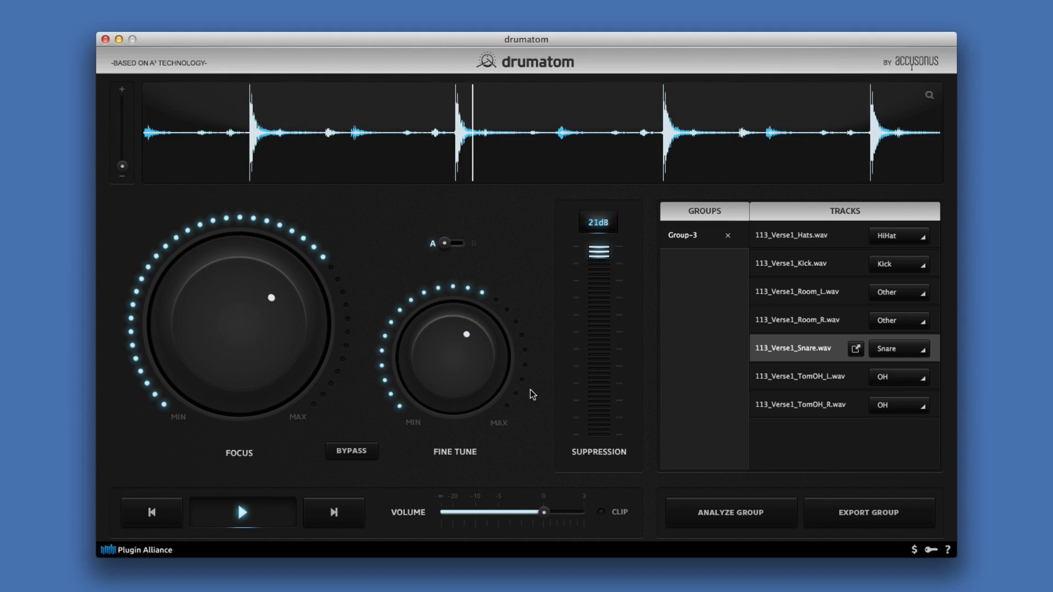
click(255, 518)
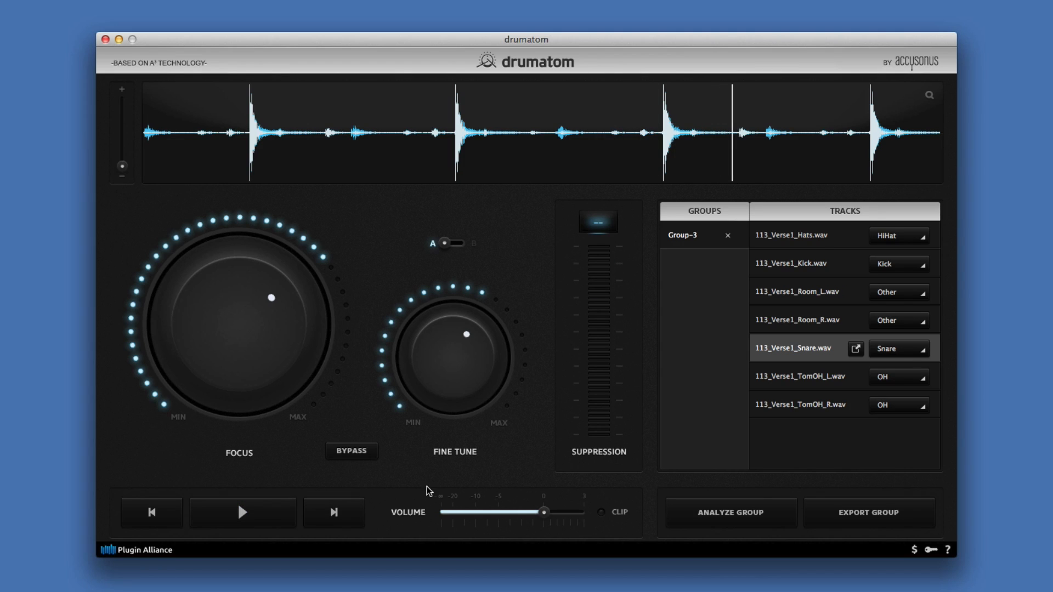
- Export the group to the Drumaton folder on the Desktop and close the folder window
click(869, 514)
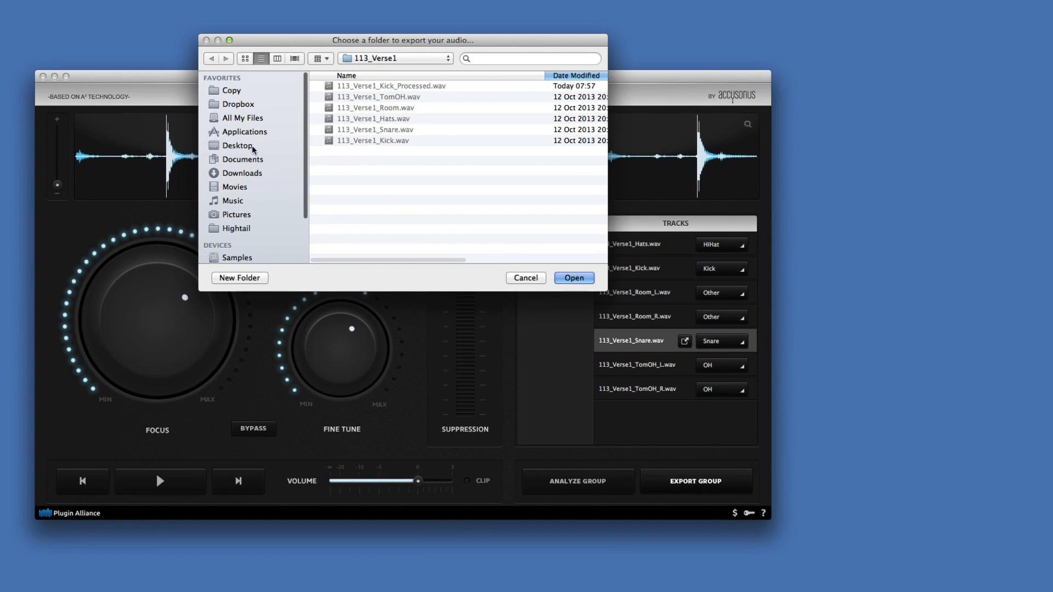
click(252, 146)
double_click(383, 86)
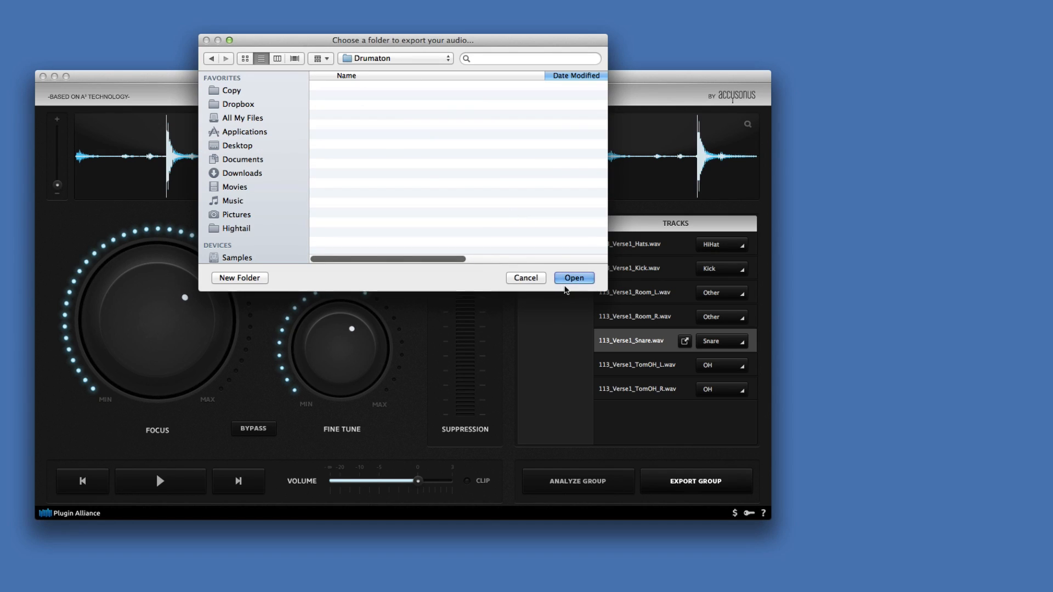
click(566, 281)
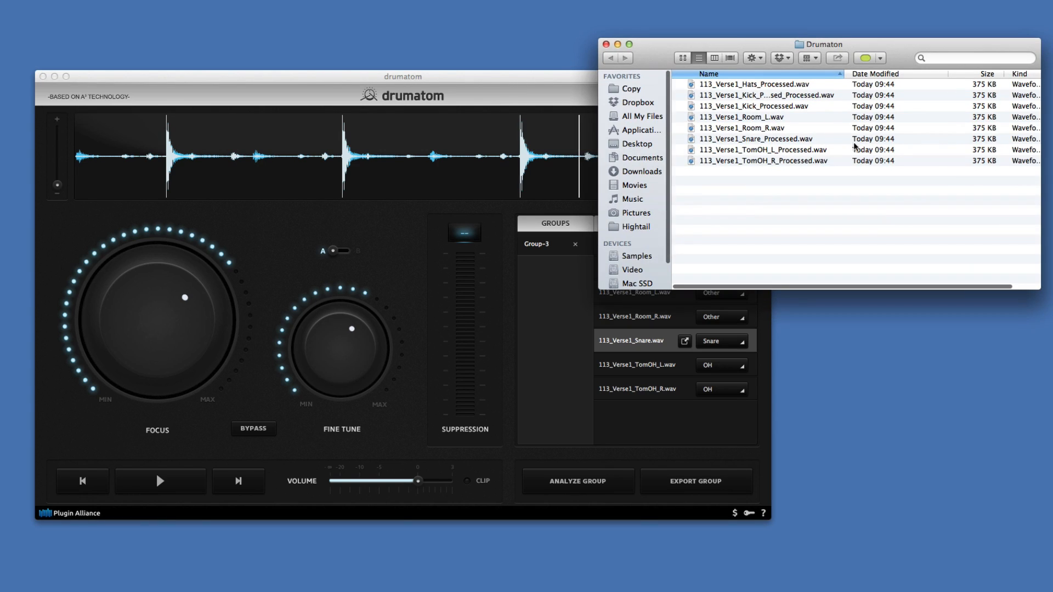
click(607, 45)
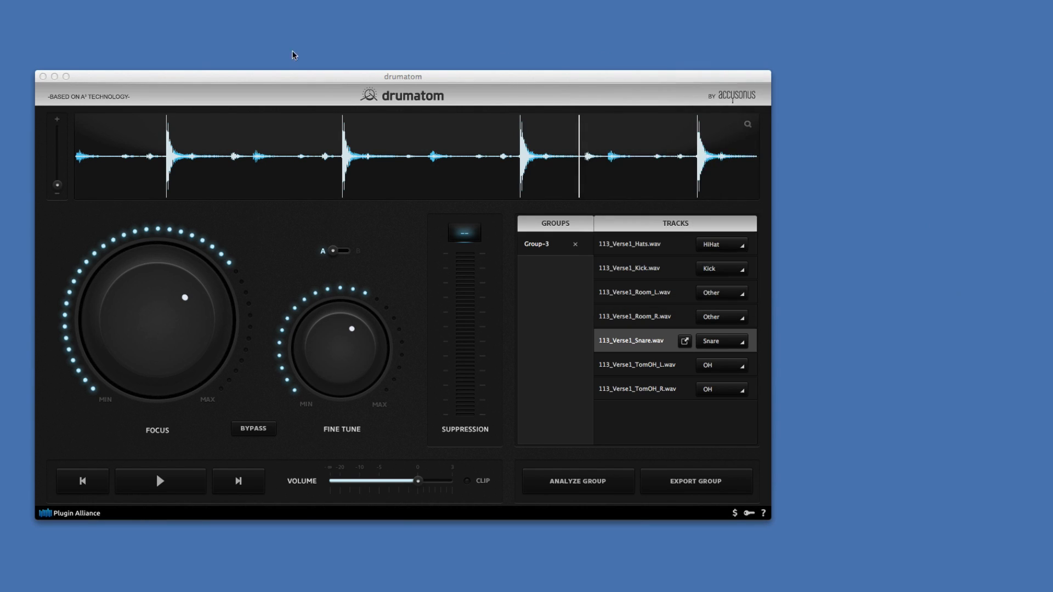
- Switch to the Pro Tools Drumaton Review session and play the first and second sections to compare the soloed hi-hat track
click(56, 77)
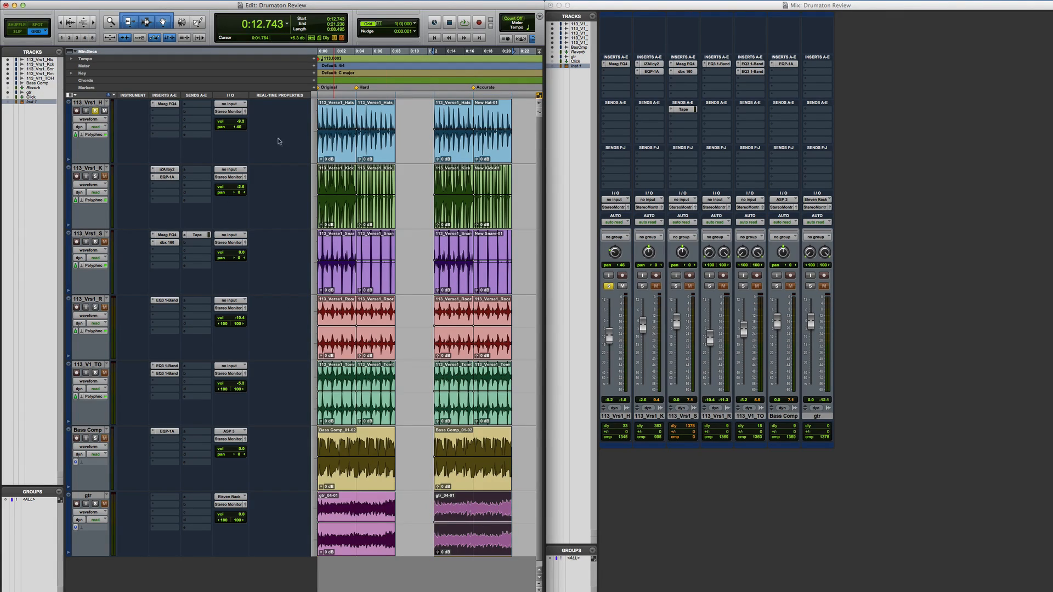
click(371, 471)
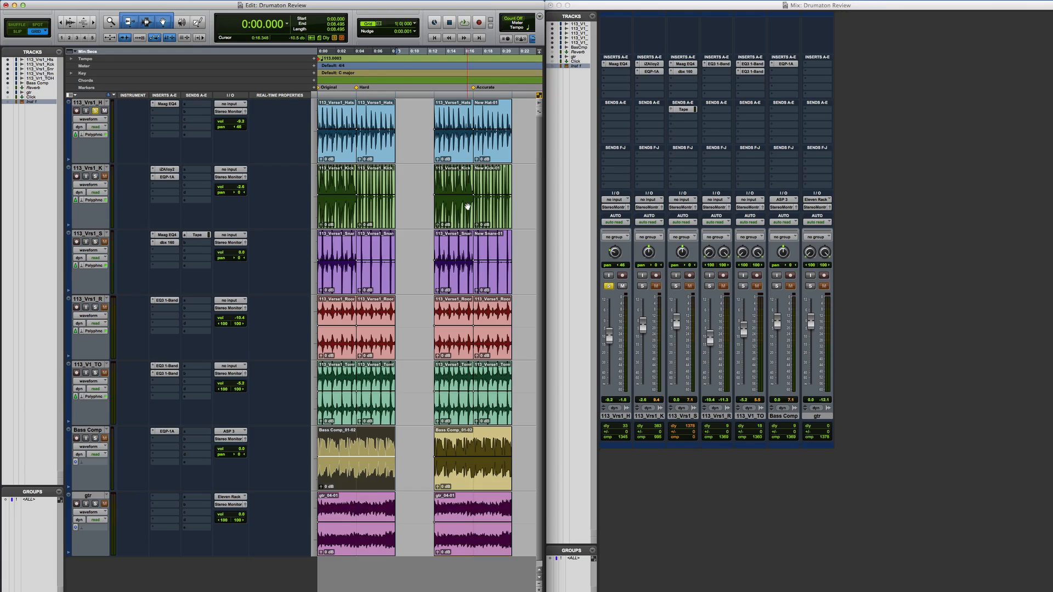
key(space)
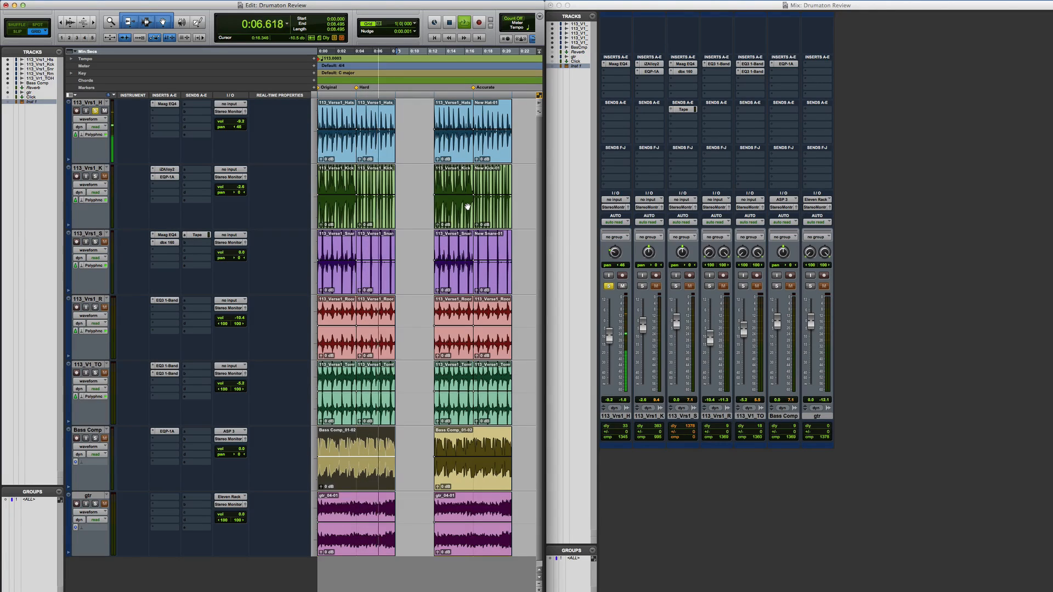
click(476, 481)
key(space)
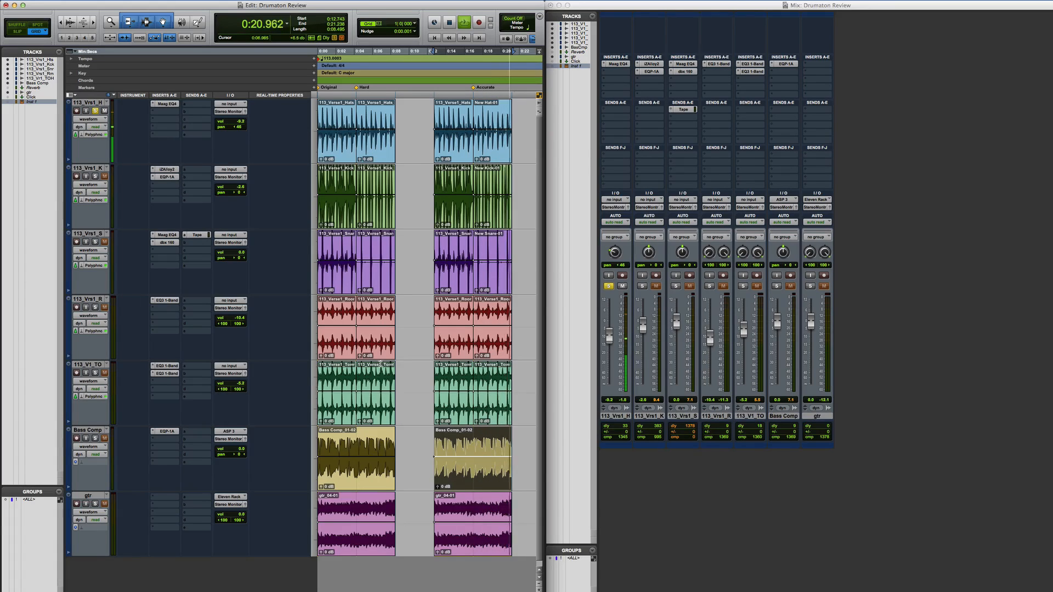
key(space)
- Solo the kick track instead of the hi-hat and play the first and second sections in turn to compare them
click(95, 177)
key(space)
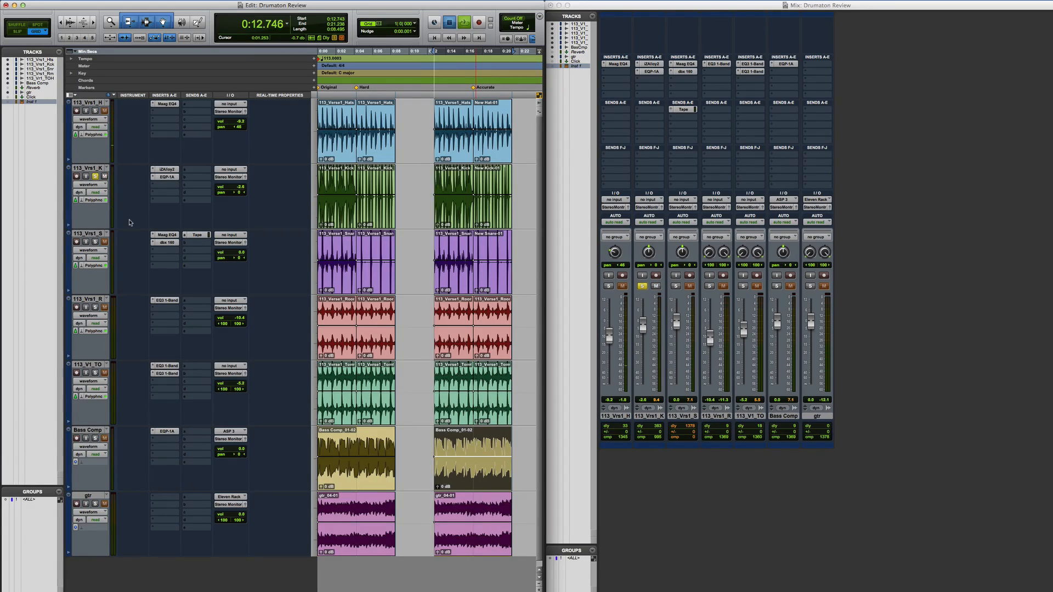
key(space)
click(366, 550)
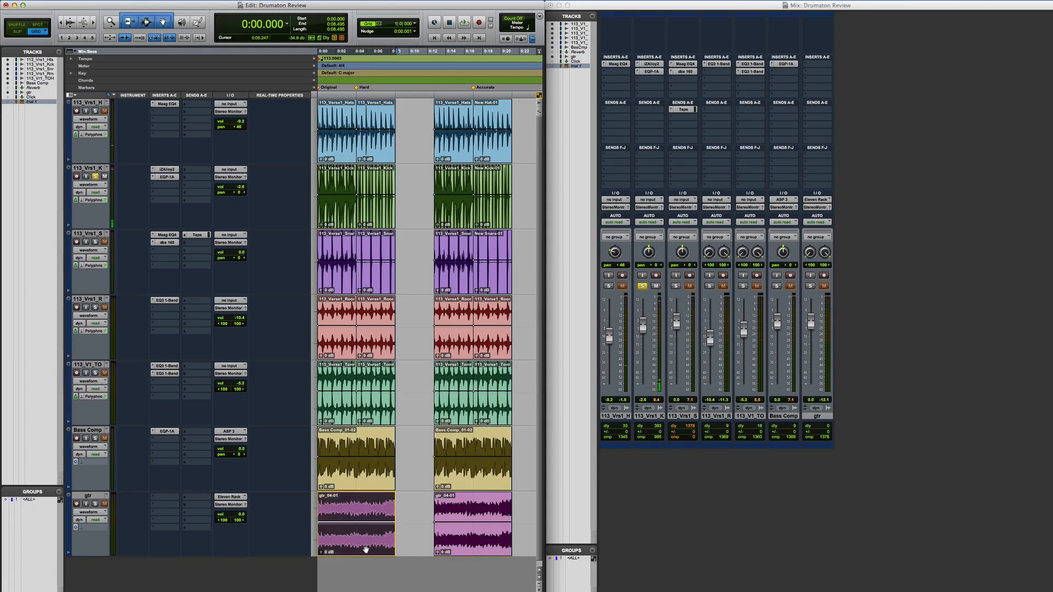
key(space)
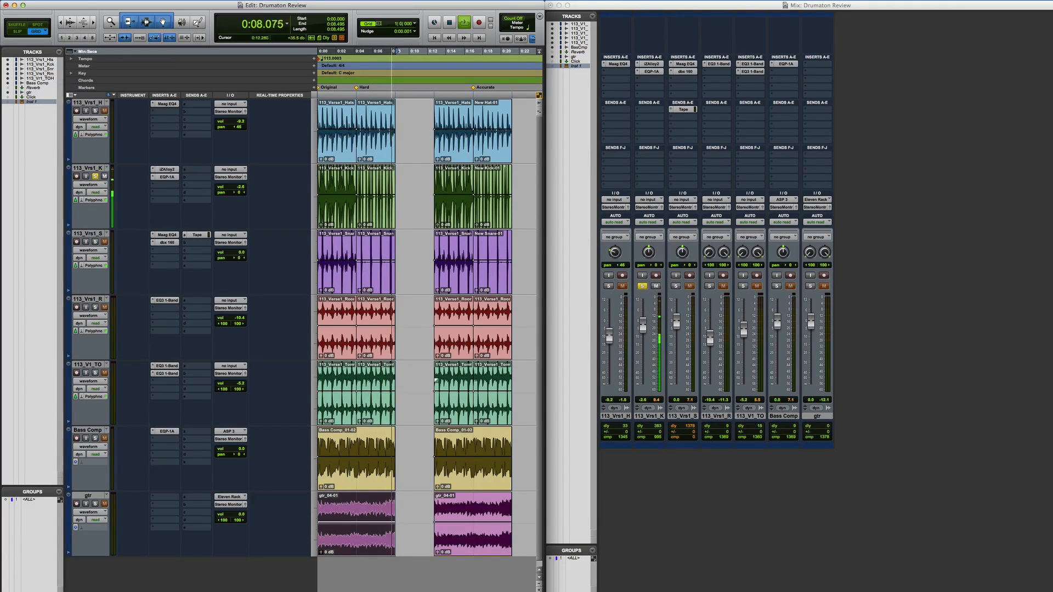
key(space)
click(483, 553)
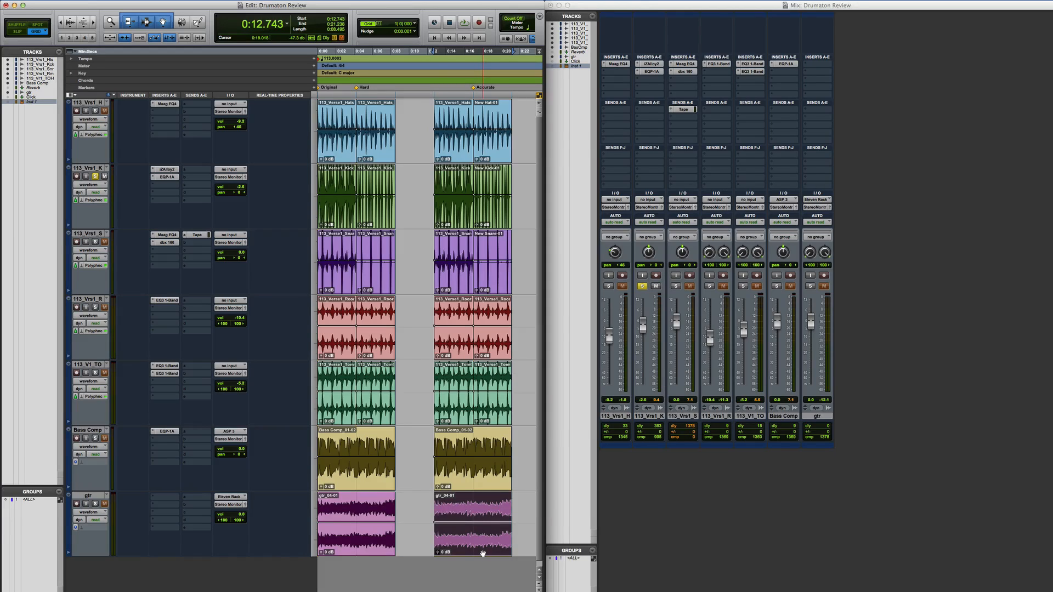
key(space)
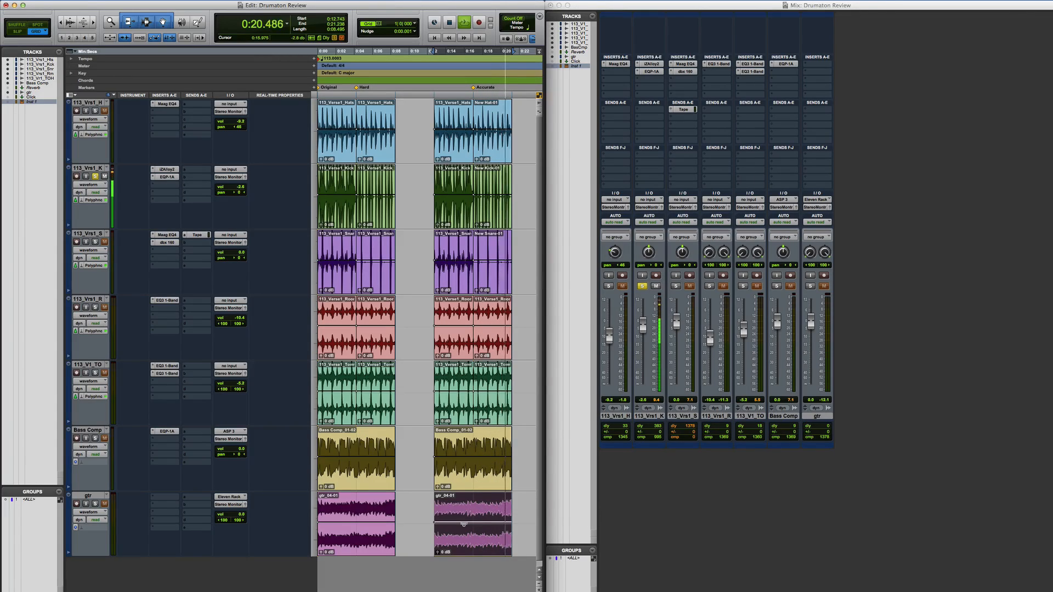
key(space)
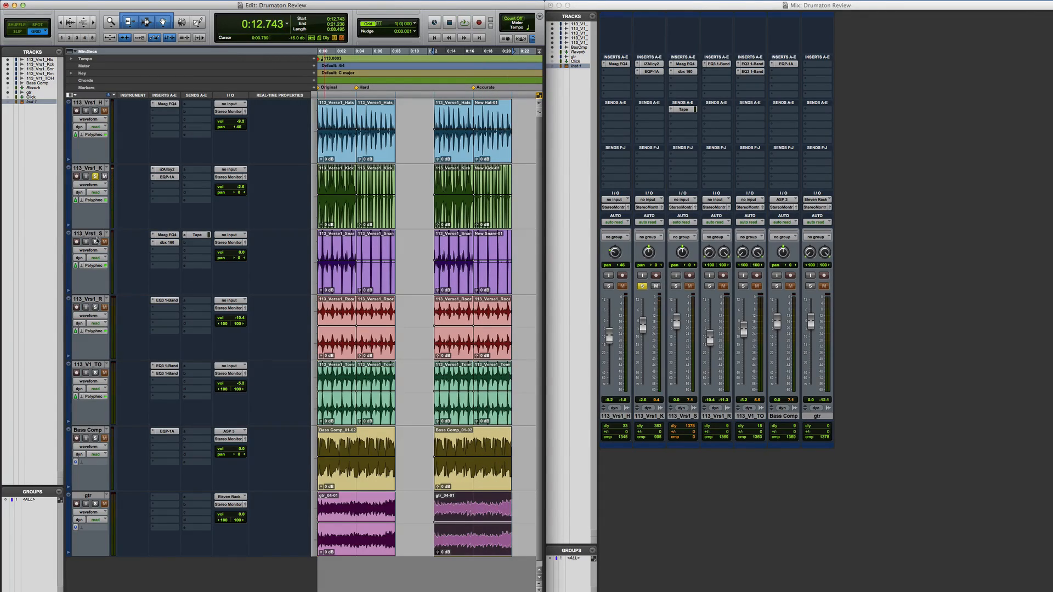
- Solo the snare track and play the first and second sections to compare its bleed
click(372, 553)
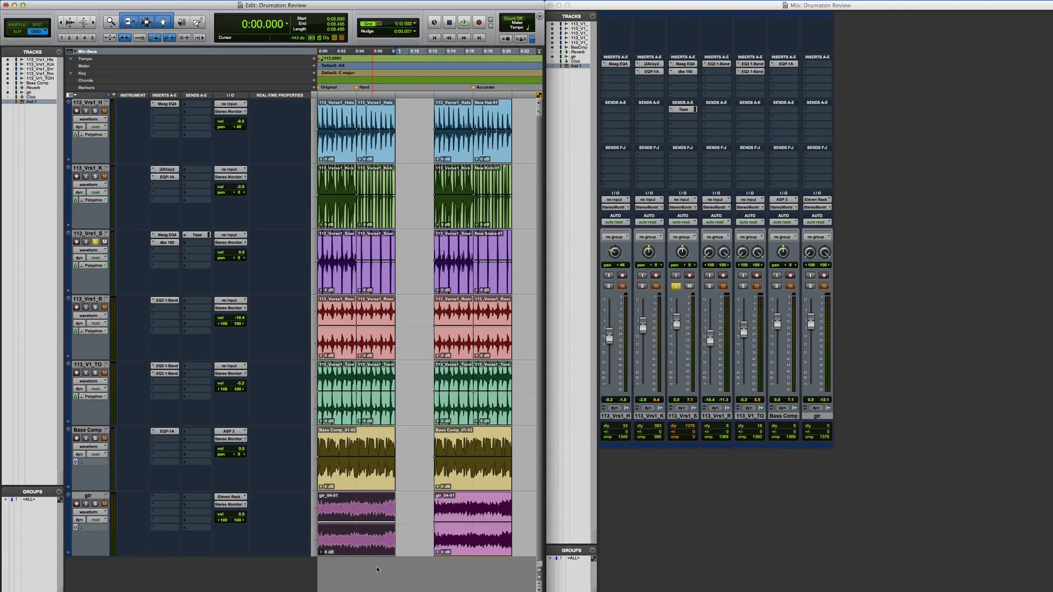
key(space)
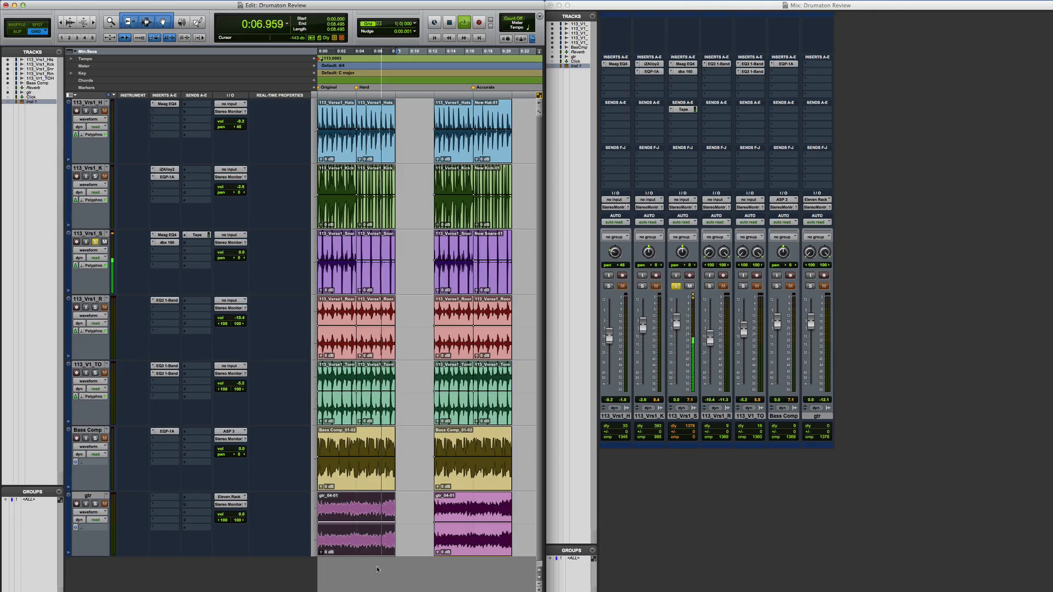
key(space)
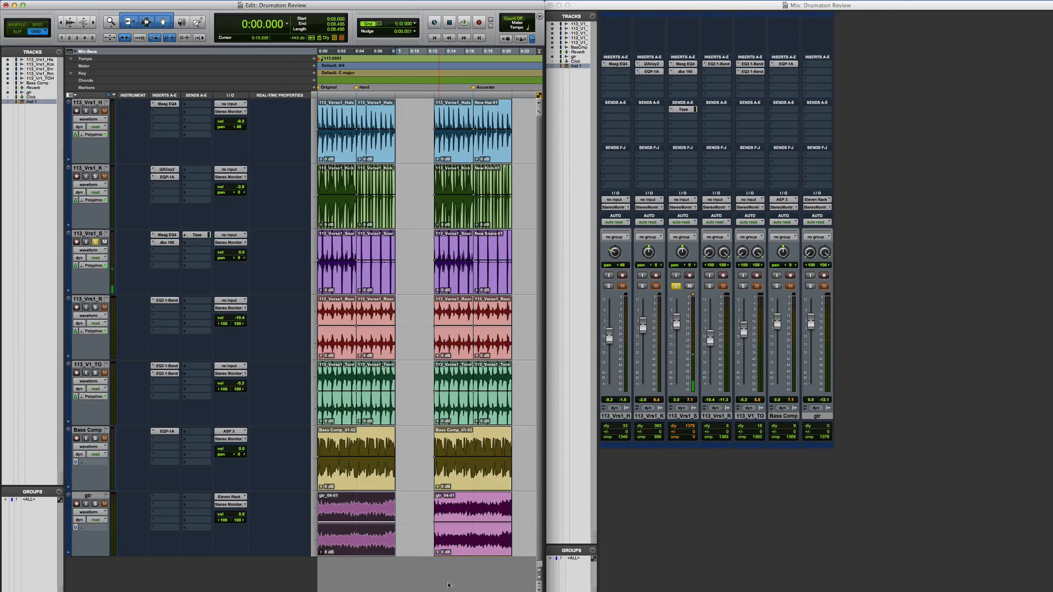
click(484, 546)
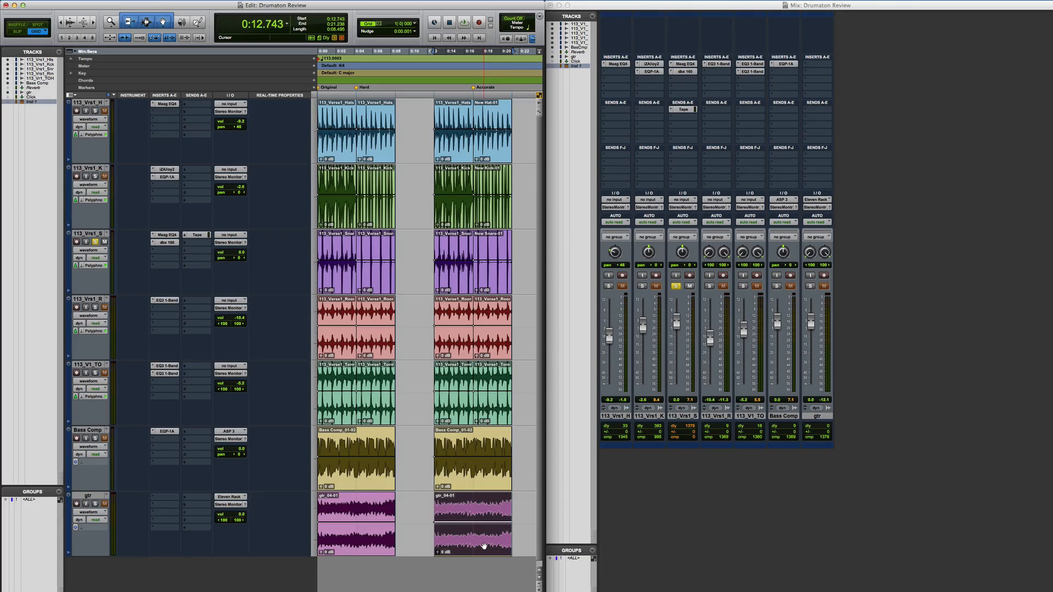
key(space)
- Play the first and second sections with all drum tracks active and the bass and guitar muted
click(365, 546)
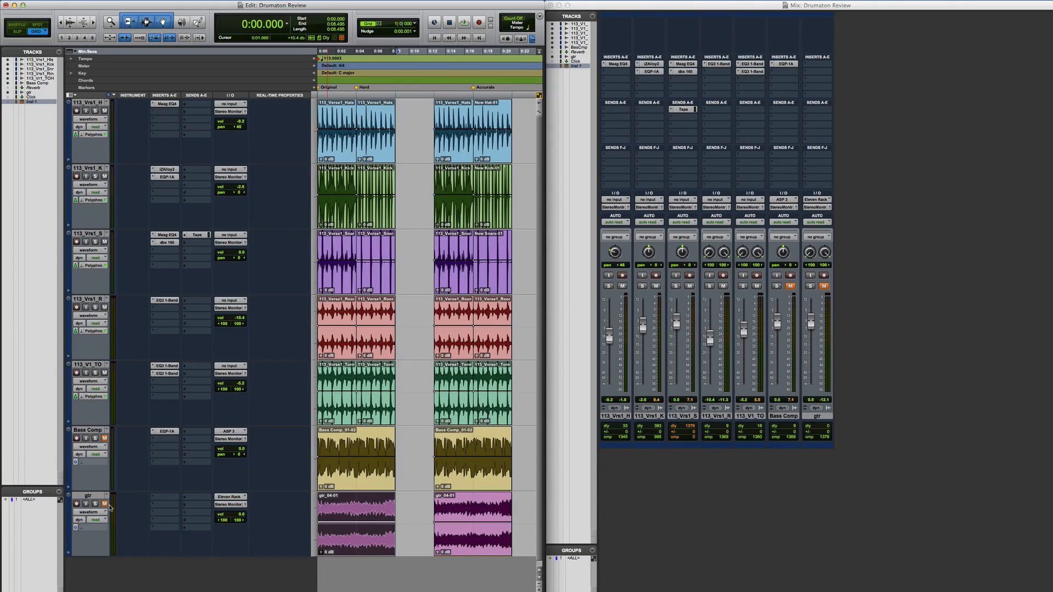
key(space)
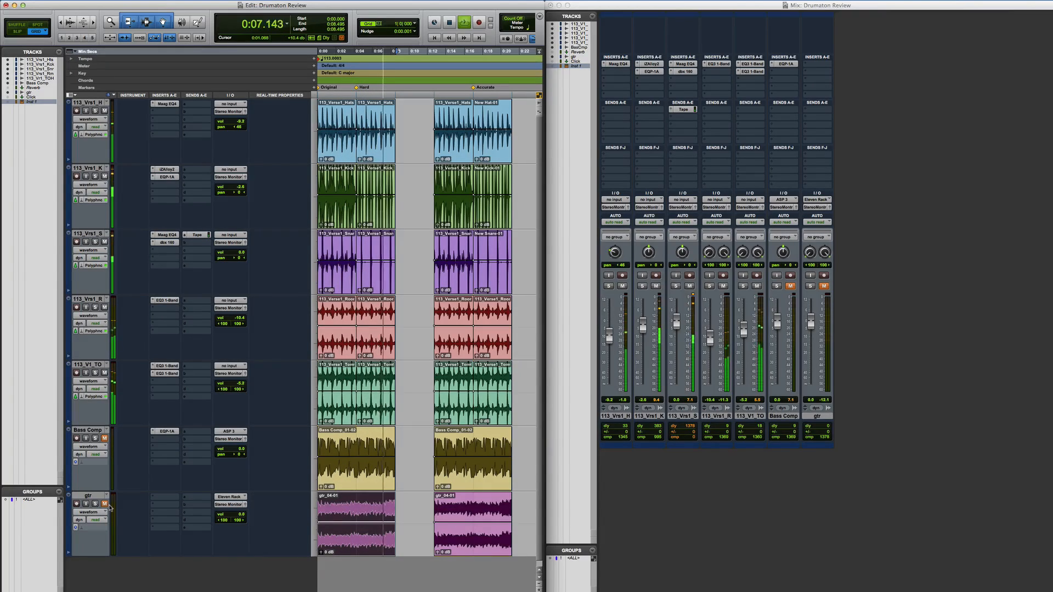
click(477, 555)
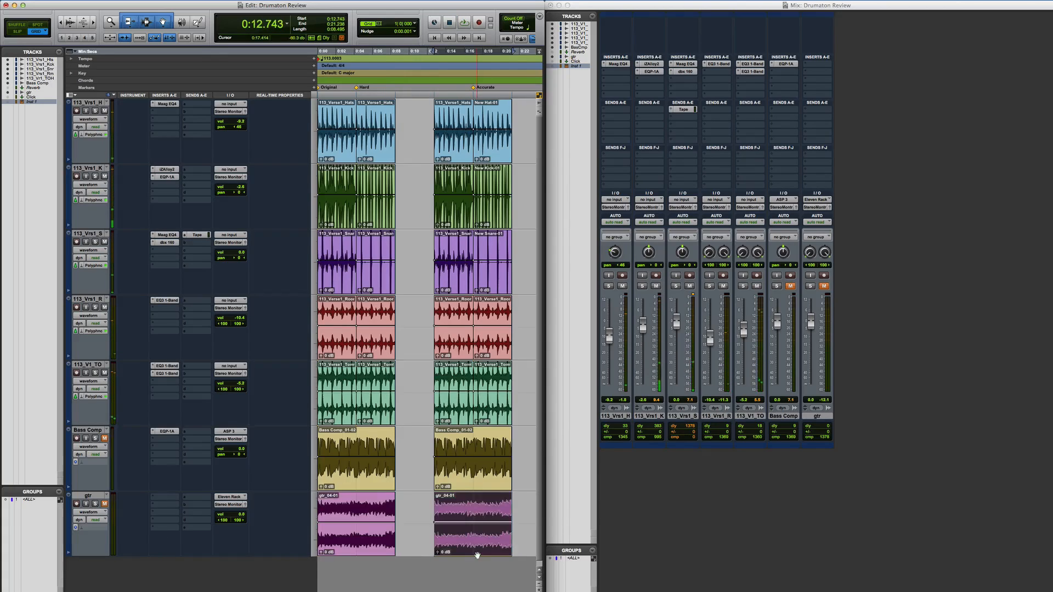
key(space)
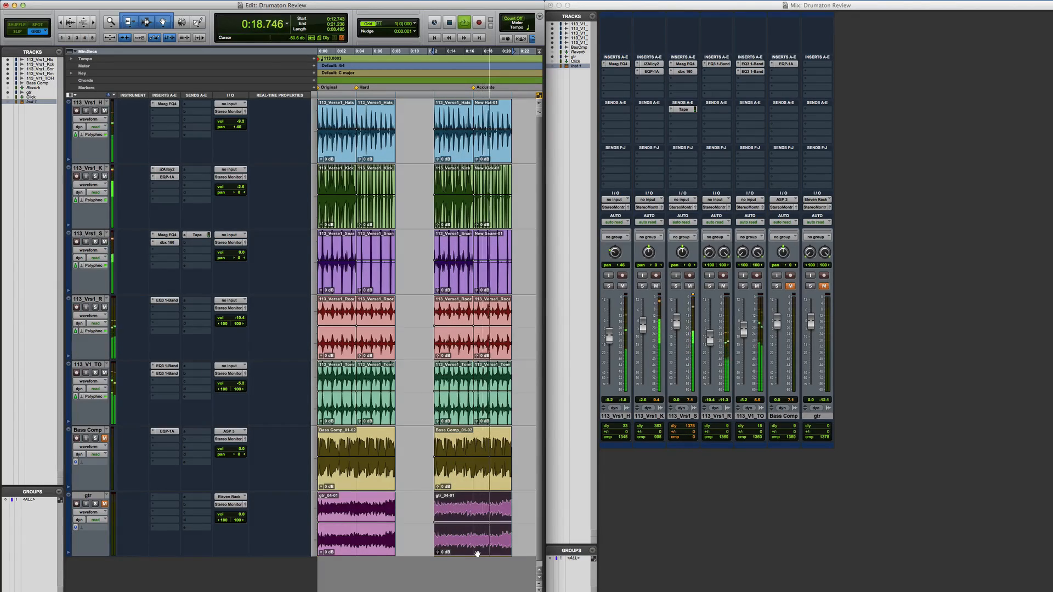
key(space)
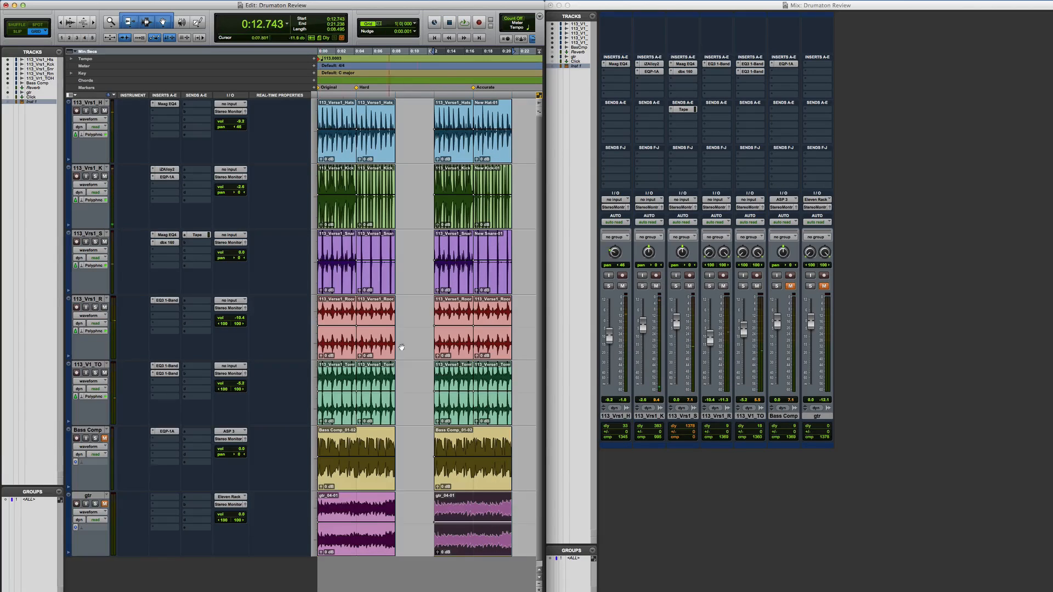
- Replay the second section of the drum mix and show the volume automation lane of the 113_V1_TO track
key(space)
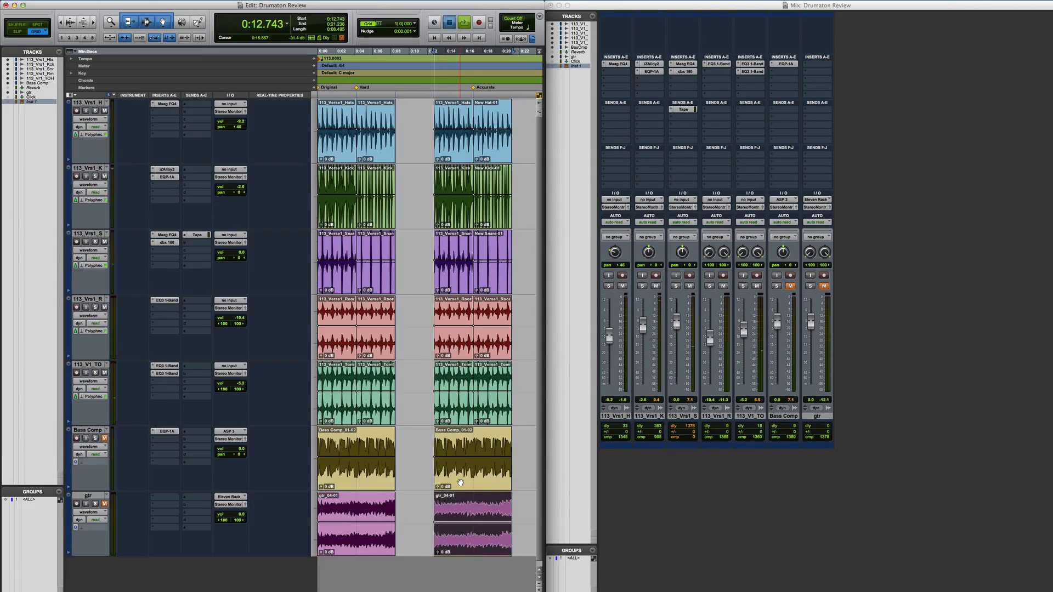
key(space)
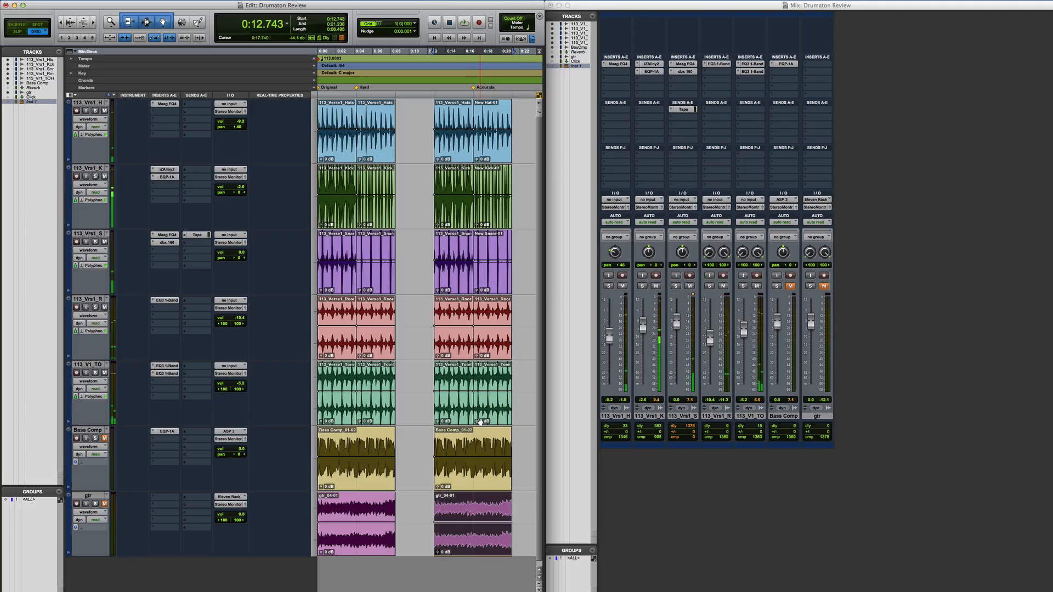
key(space)
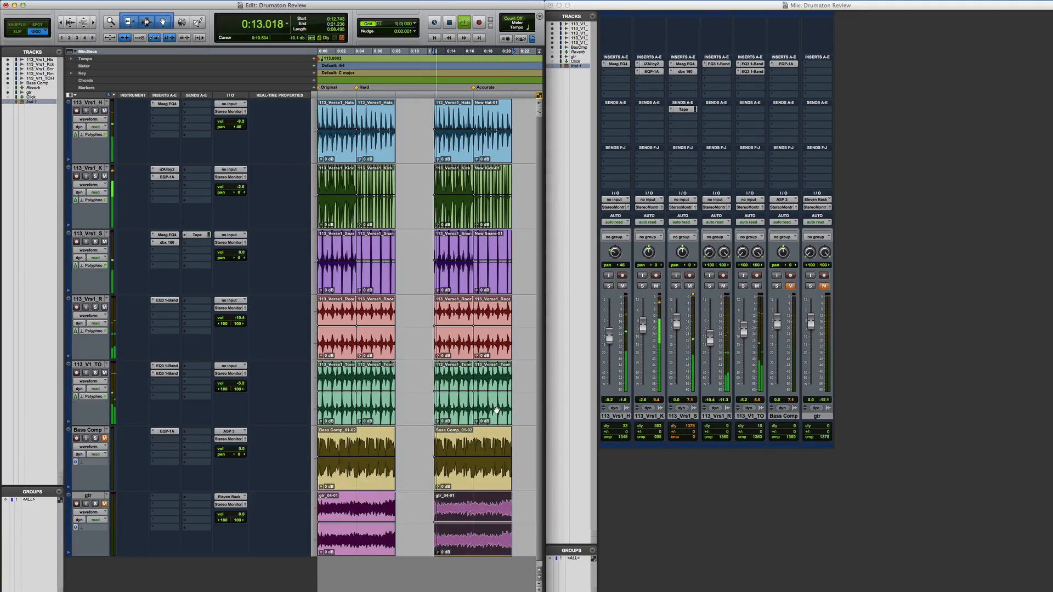
click(69, 422)
key(space)
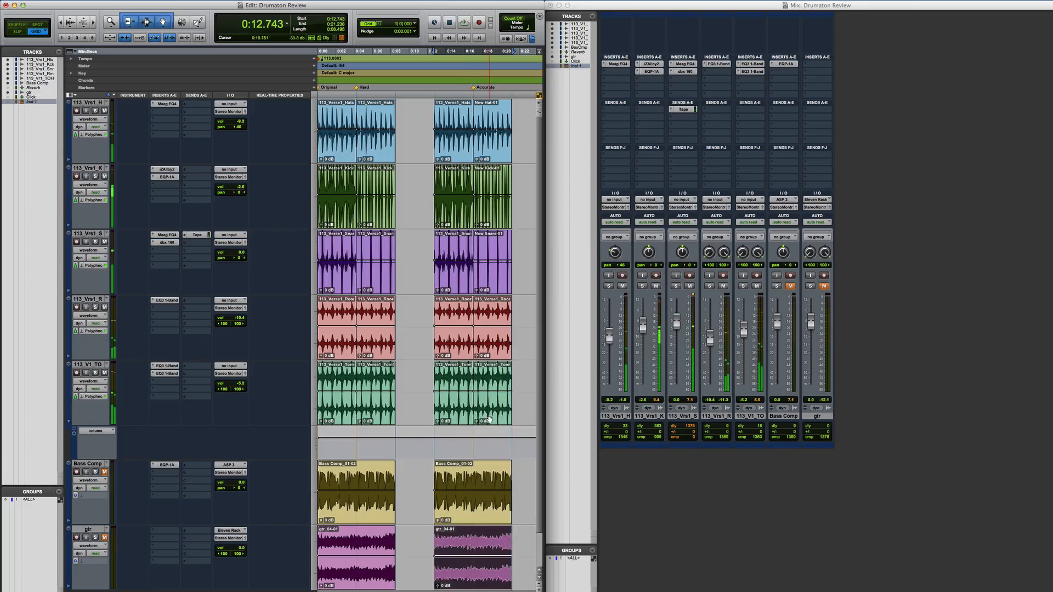
- Try raising the volume of the last 113_V1_TO clip to -1.0 dB, play it, and undo the change
double_click(489, 442)
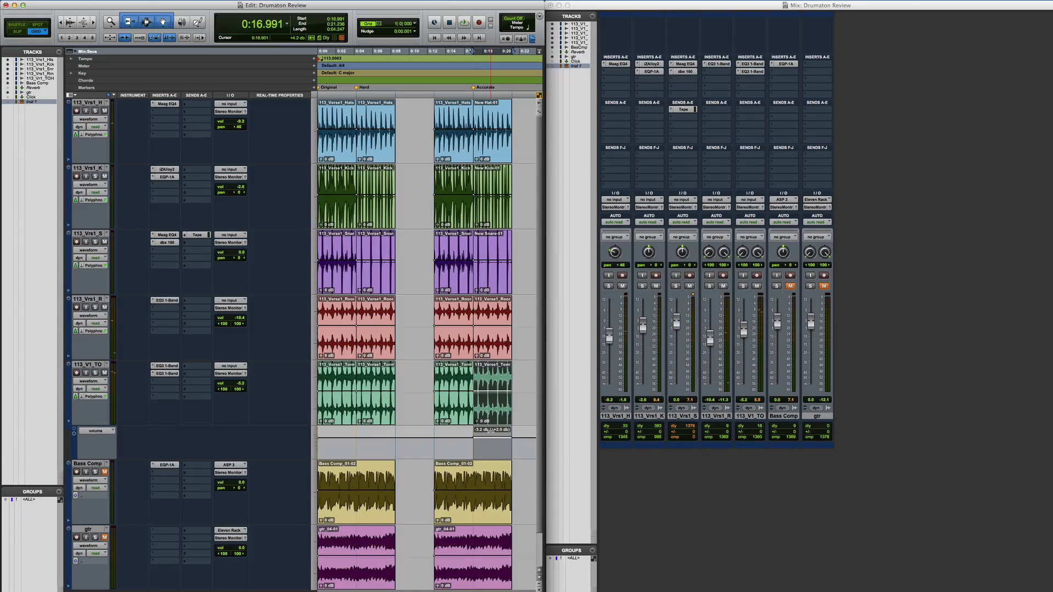
drag(491, 433, 494, 434)
key(space)
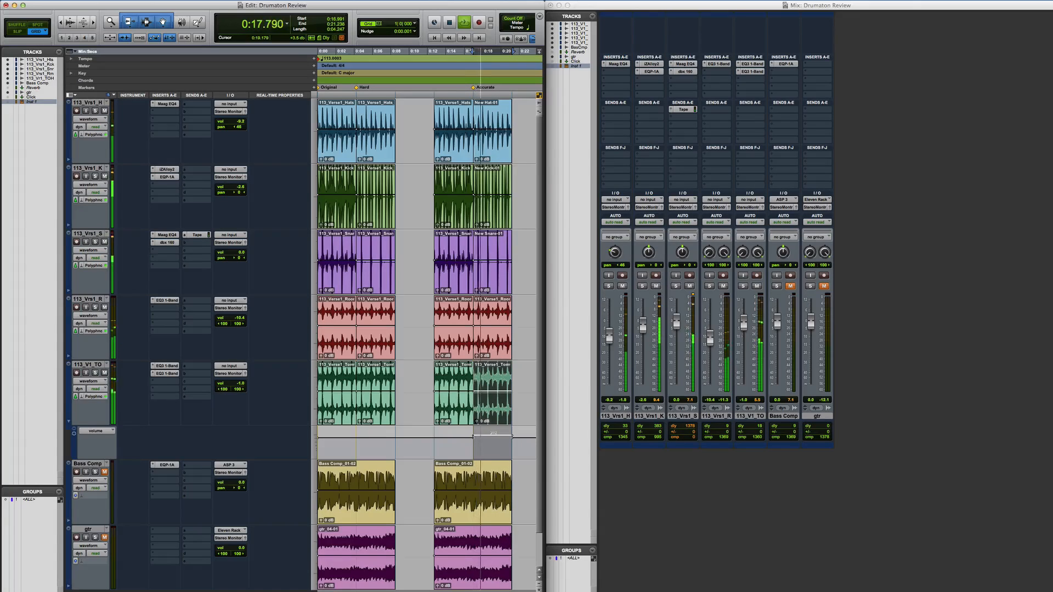
key(space)
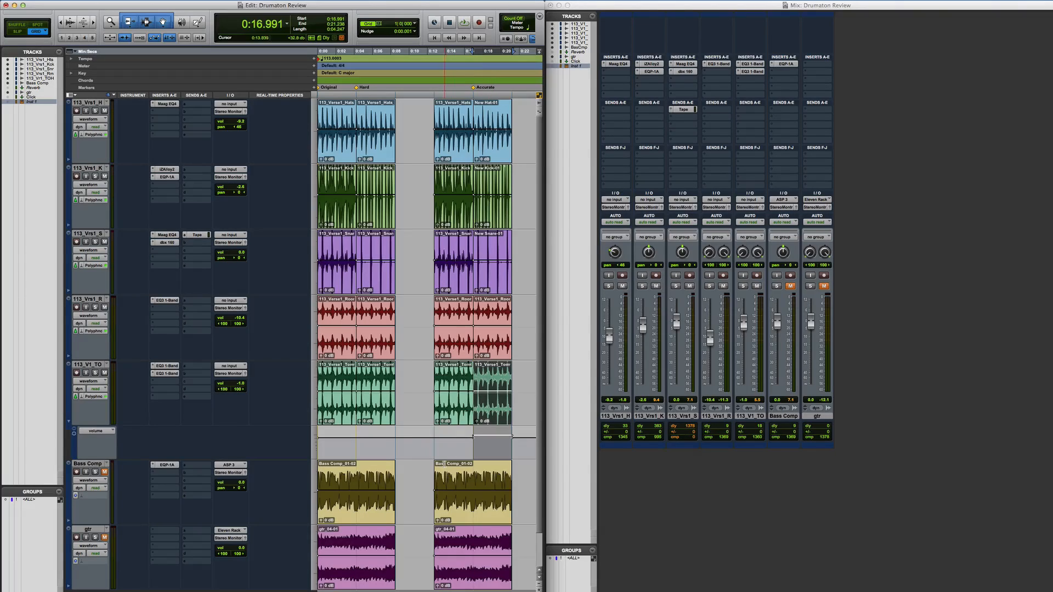
key(super+z)
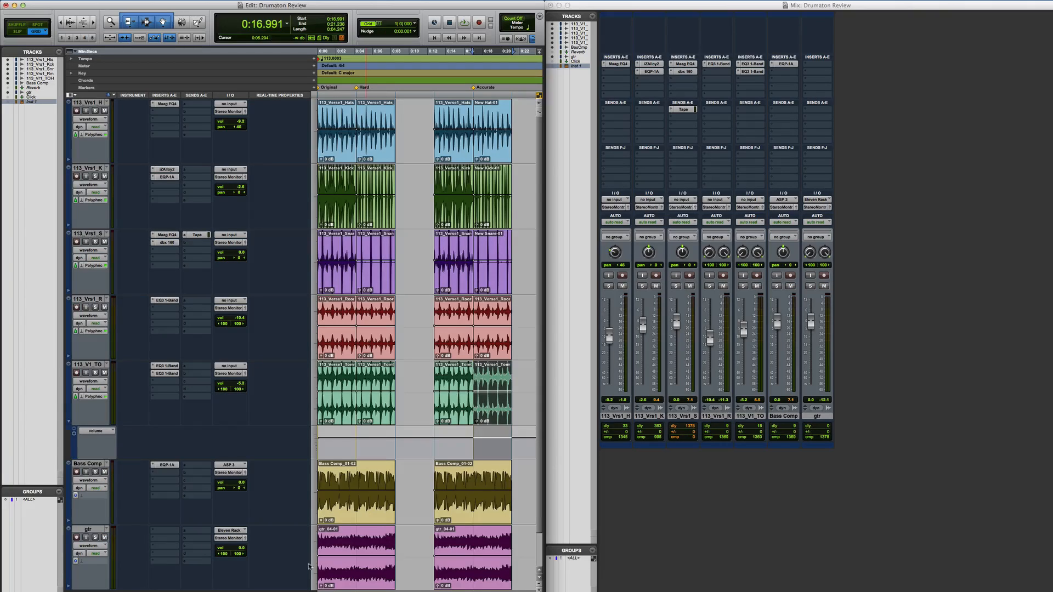
- Play the first and second sections with the bass and guitar unmuted to compare the full mix
click(356, 581)
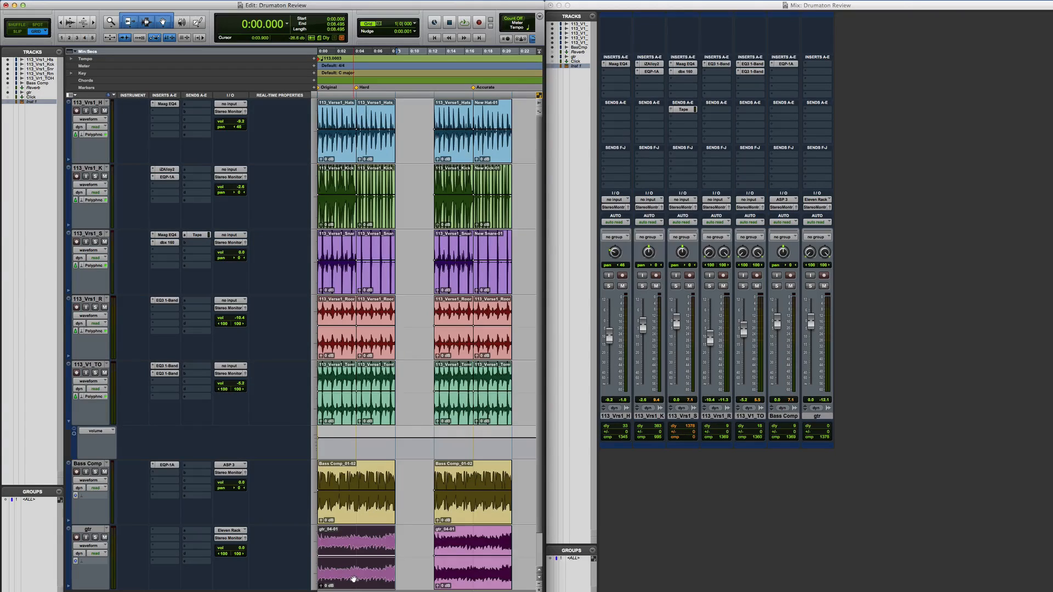
key(space)
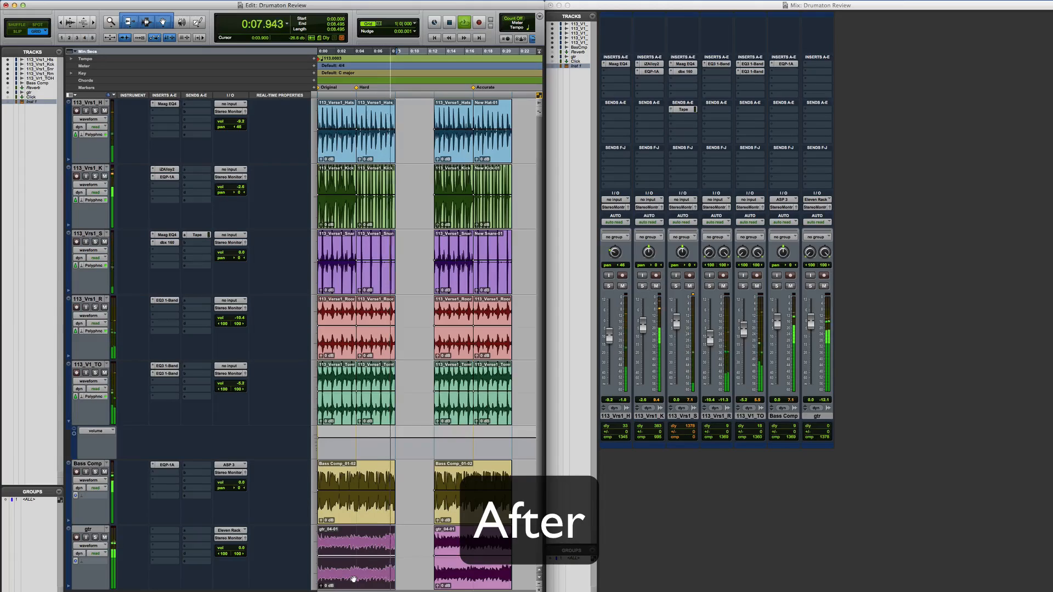
click(476, 573)
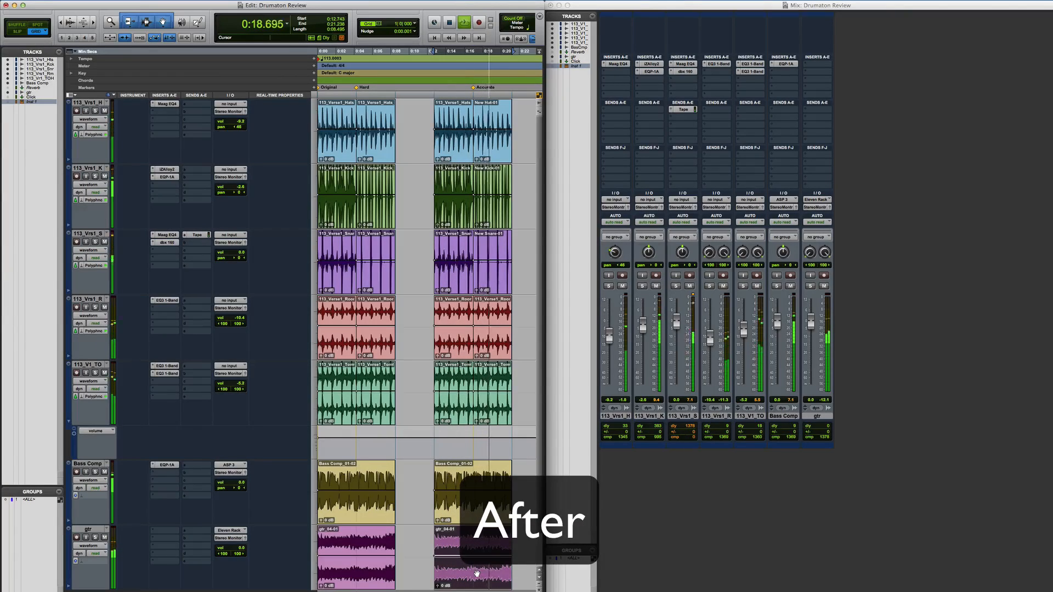
key(space)
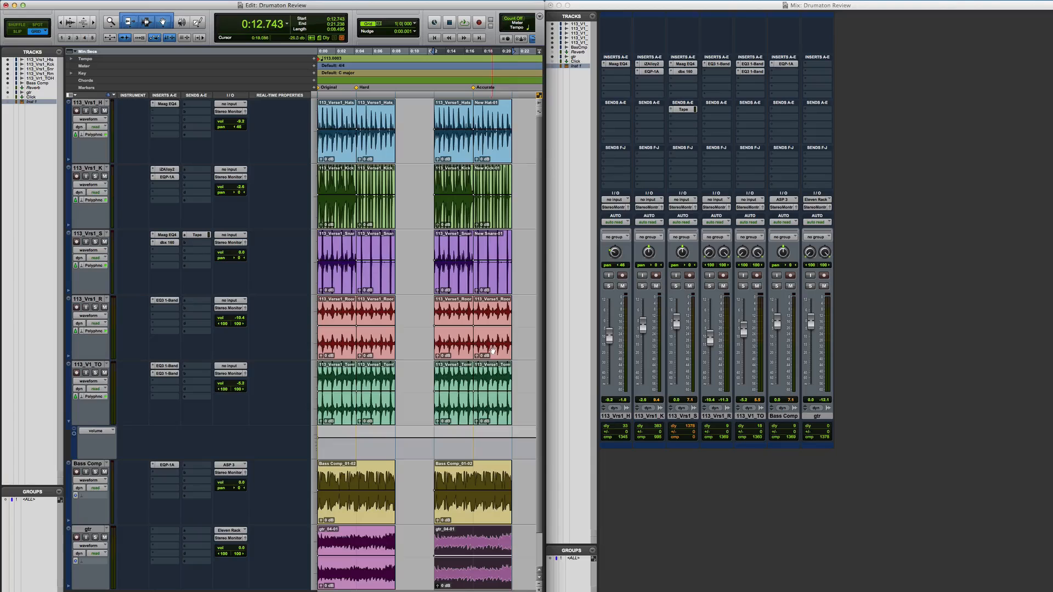
key(space)
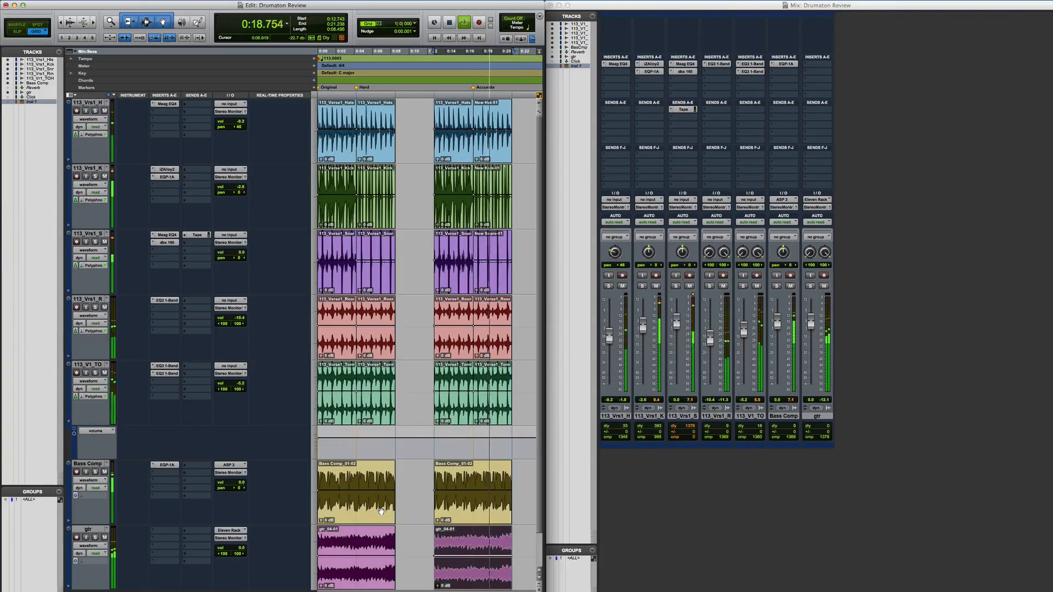
key(space)
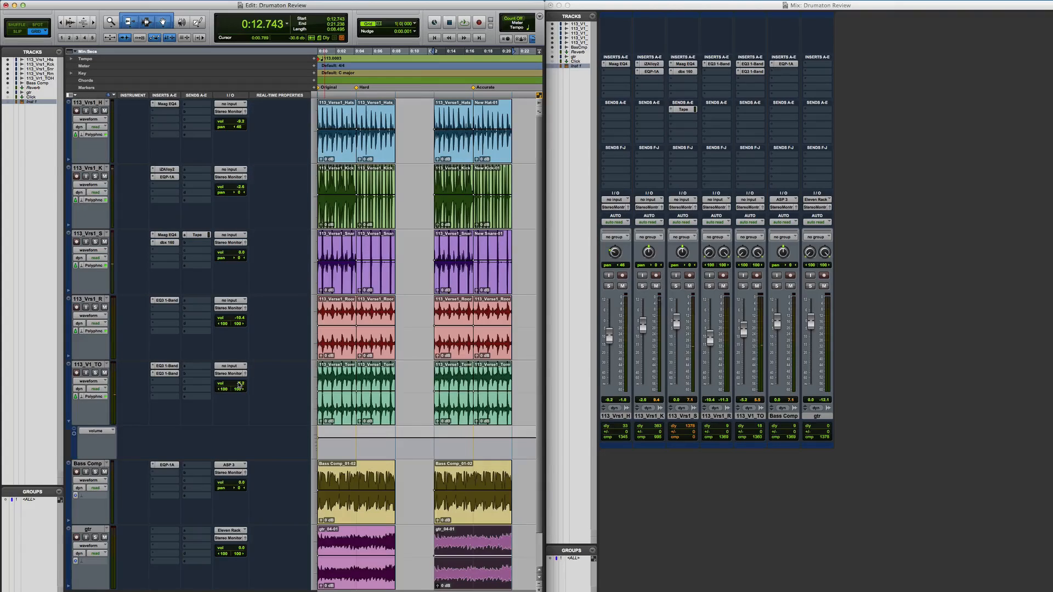
- During playback of the second section, set the 113_Vrs1_R volume to -9.7 dB and the 113_V1_TO volume to -3.9 dB
key(space)
drag(240, 385, 237, 388)
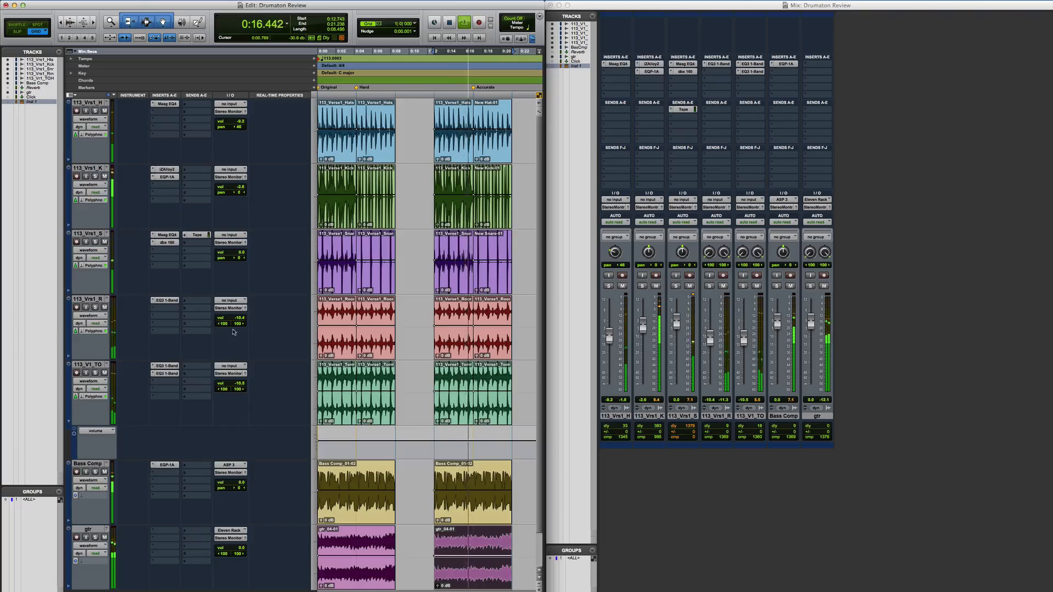
drag(236, 318, 236, 319)
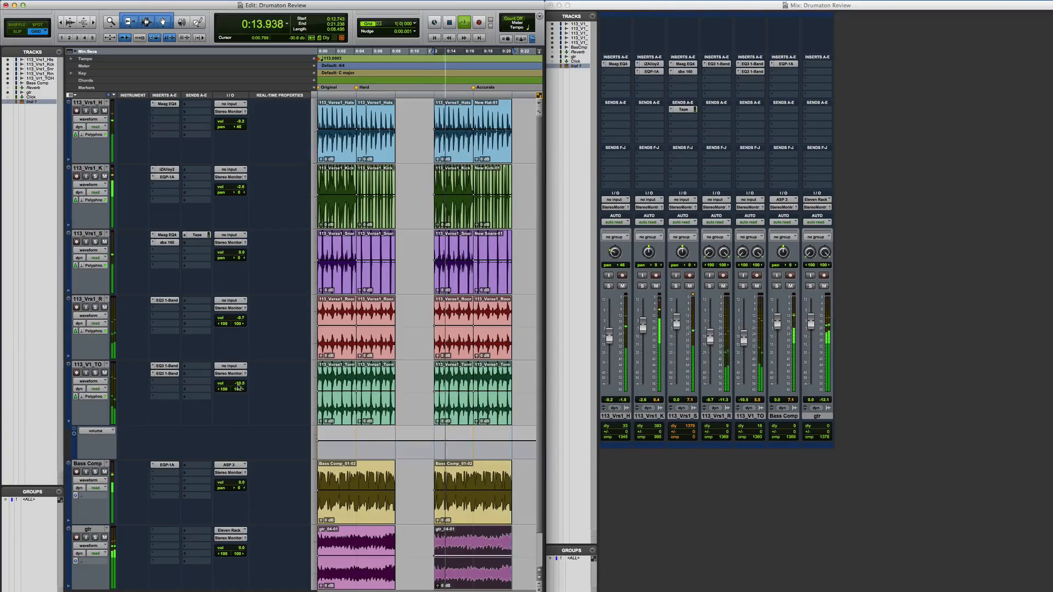
drag(239, 386, 237, 383)
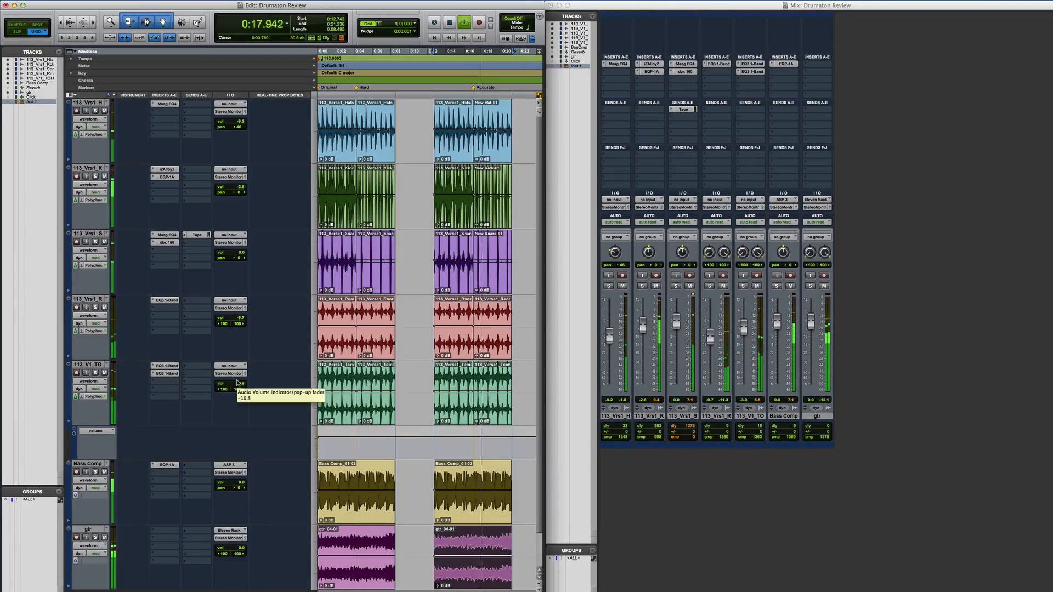
- Stop the second section and play the first one with the adjusted track levels
key(space)
click(371, 578)
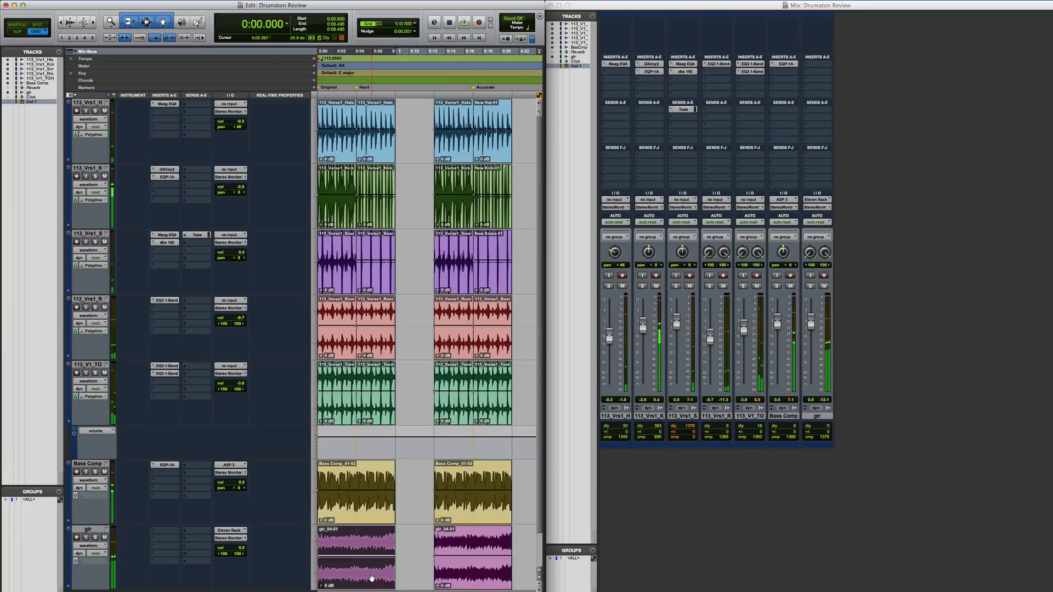
key(space)
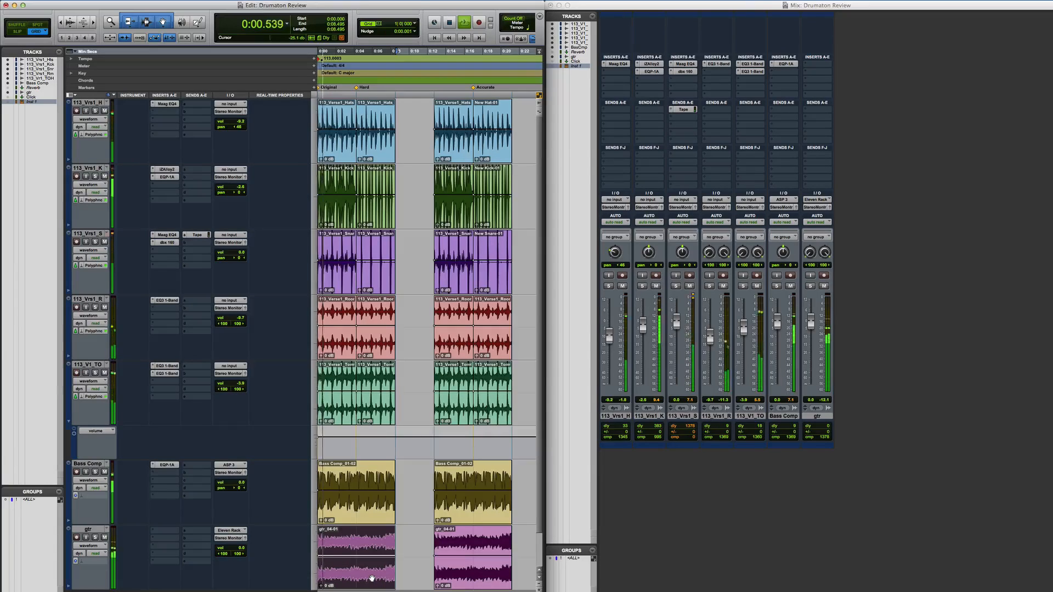